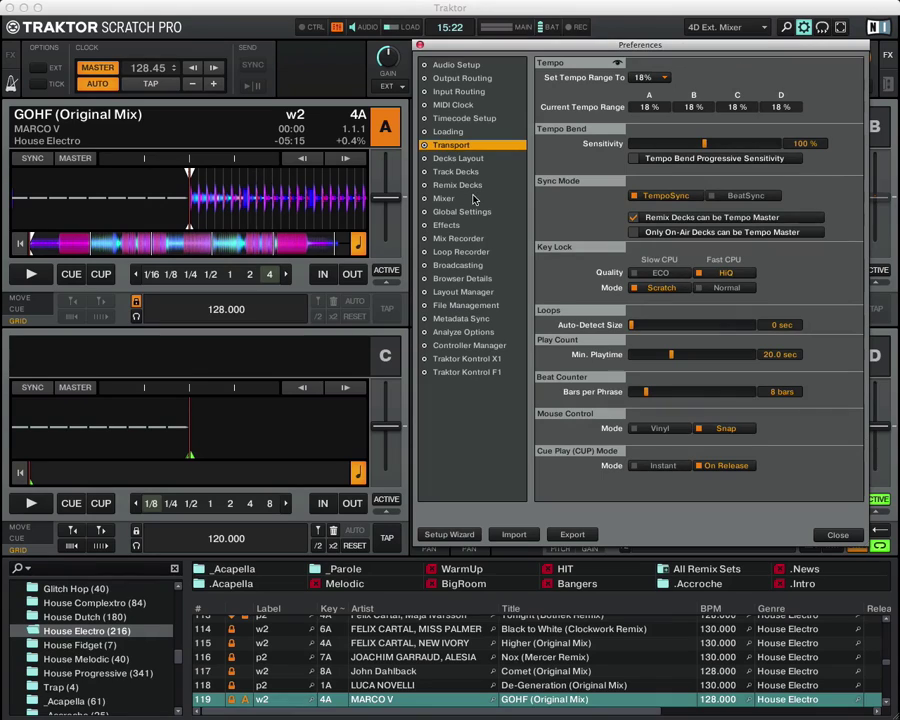
Step: Look through the Decks Layout, Browser Details, Layout Manager and File Management preferences, and bring up the Loading preferences
left_click(489, 159)
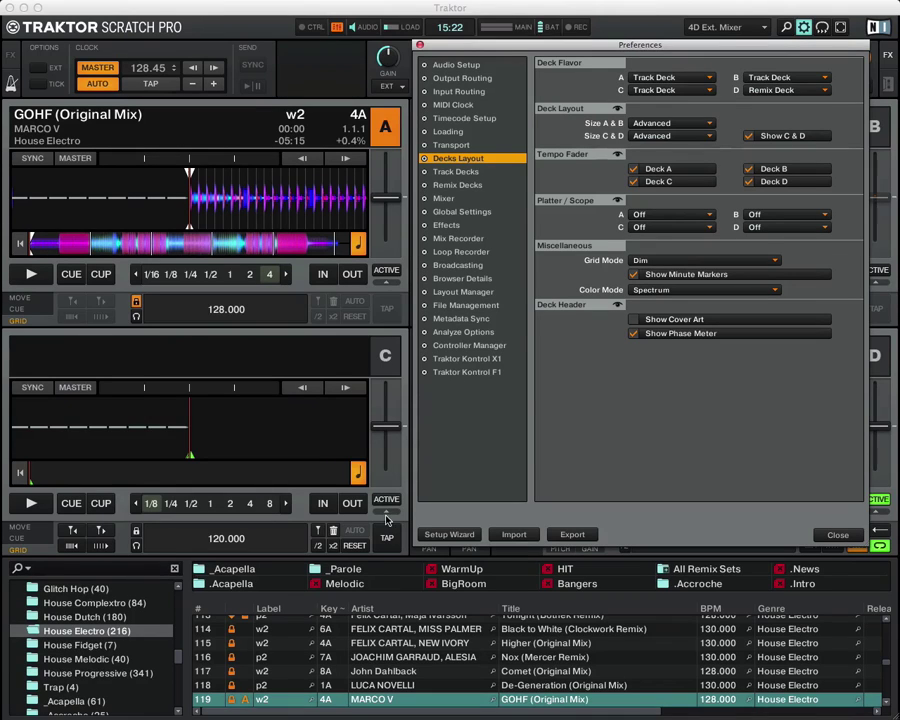
left_click(488, 293)
left_click(478, 279)
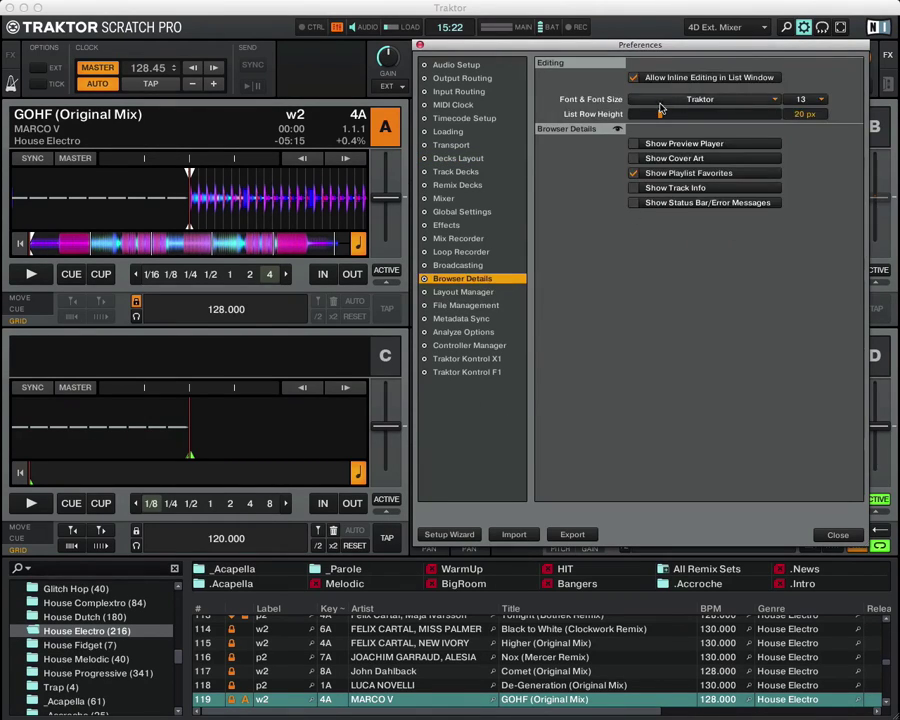
left_click(464, 291)
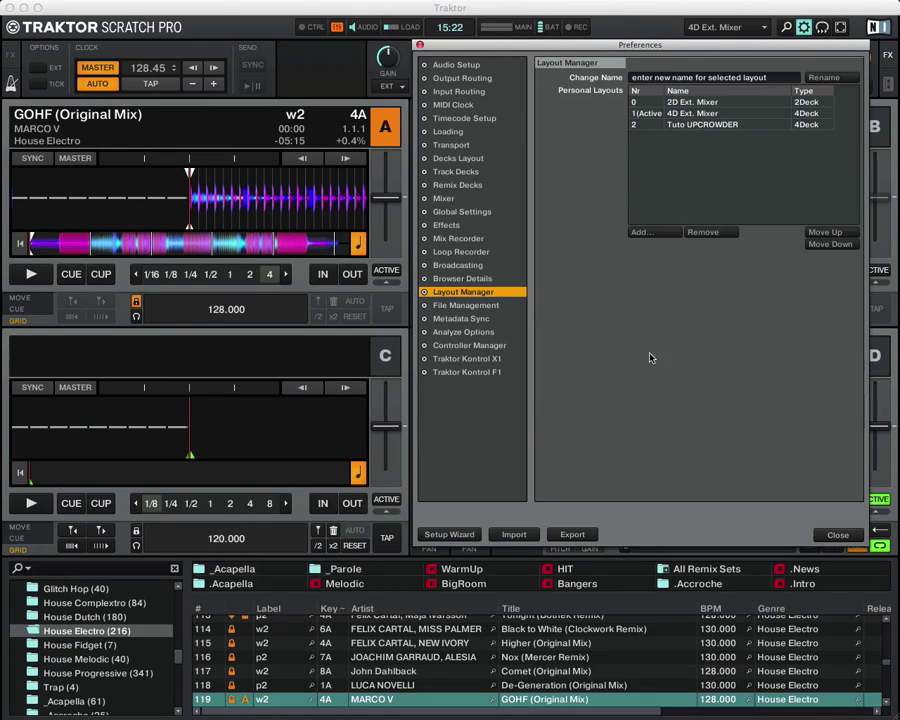
key("Down")
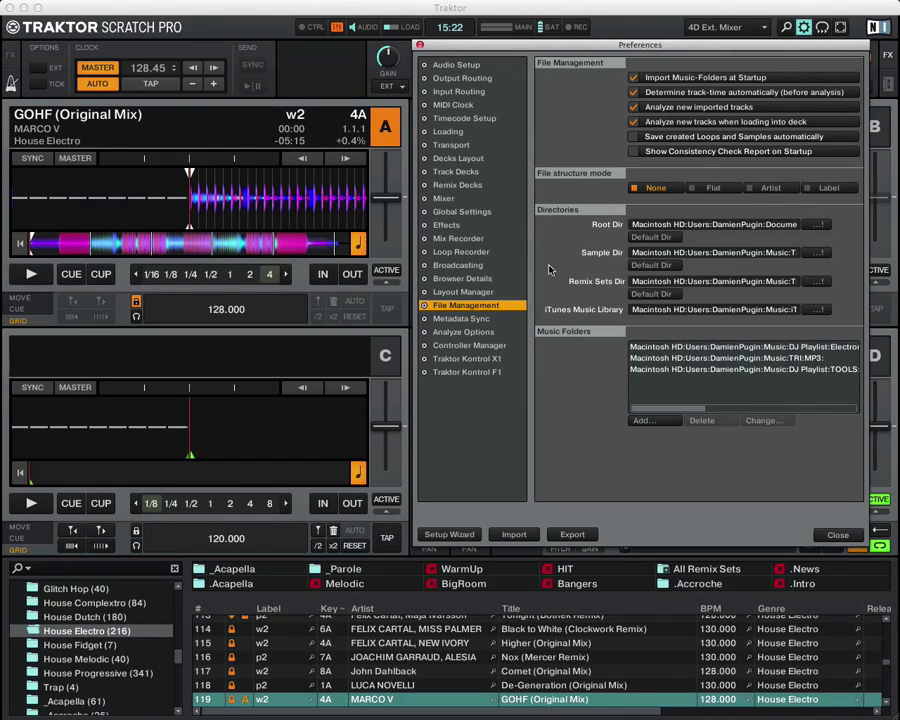
left_click(450, 131)
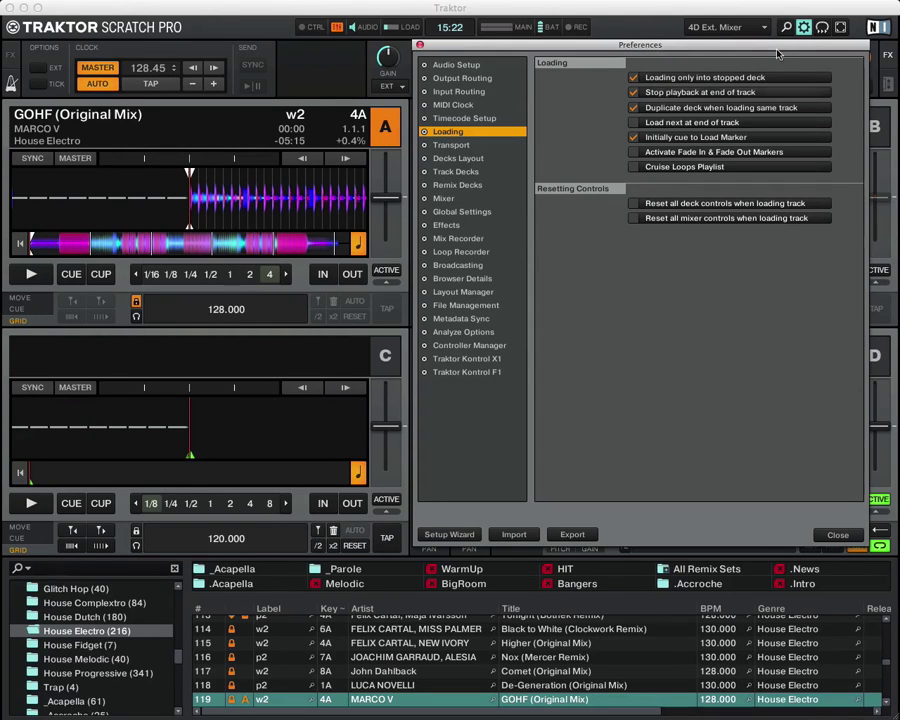
mouse_move(792, 45)
left_mouse_down()
mouse_move(795, 64)
mouse_move(798, 48)
left_mouse_up()
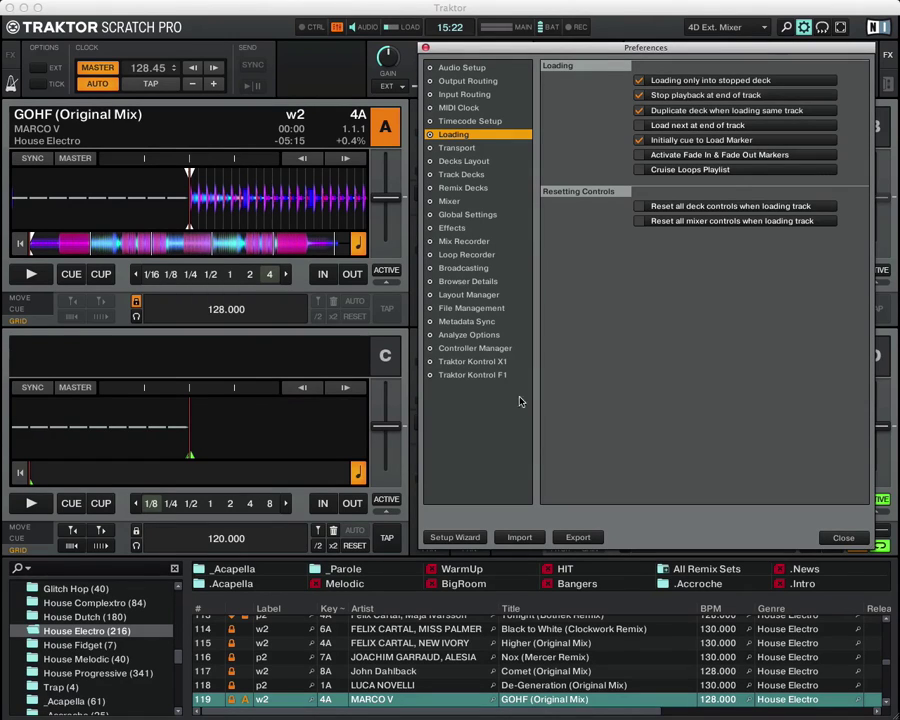
Step: Play GOHF on deck A, try to load Nox (Mercer Remix) onto the playing deck, and return the deck to its cue point
left_click(266, 273)
left_click(31, 273)
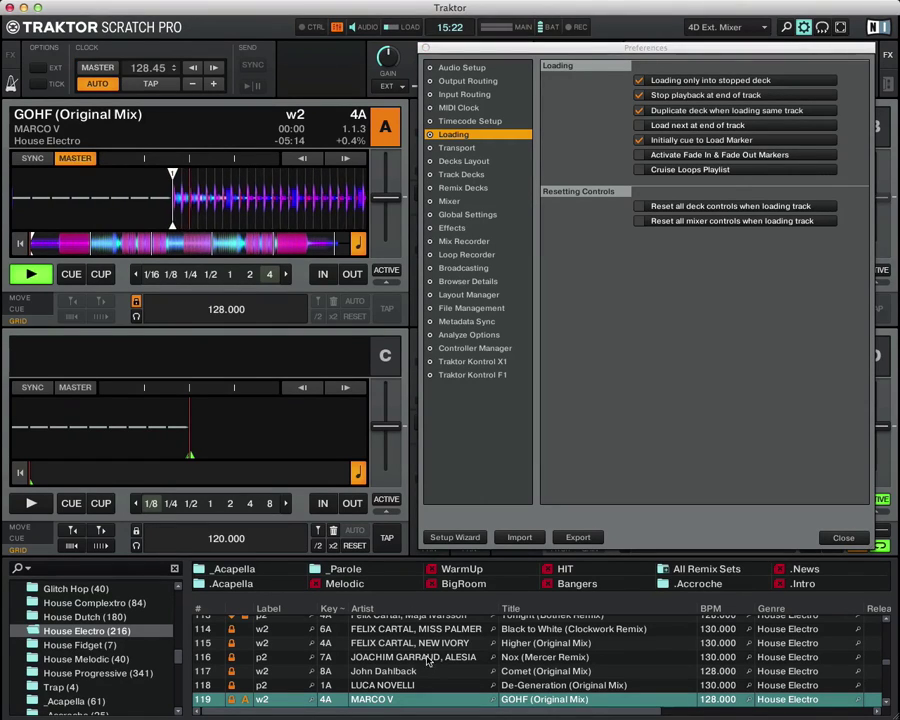
left_click(383, 657)
left_click_drag(383, 657, 160, 122)
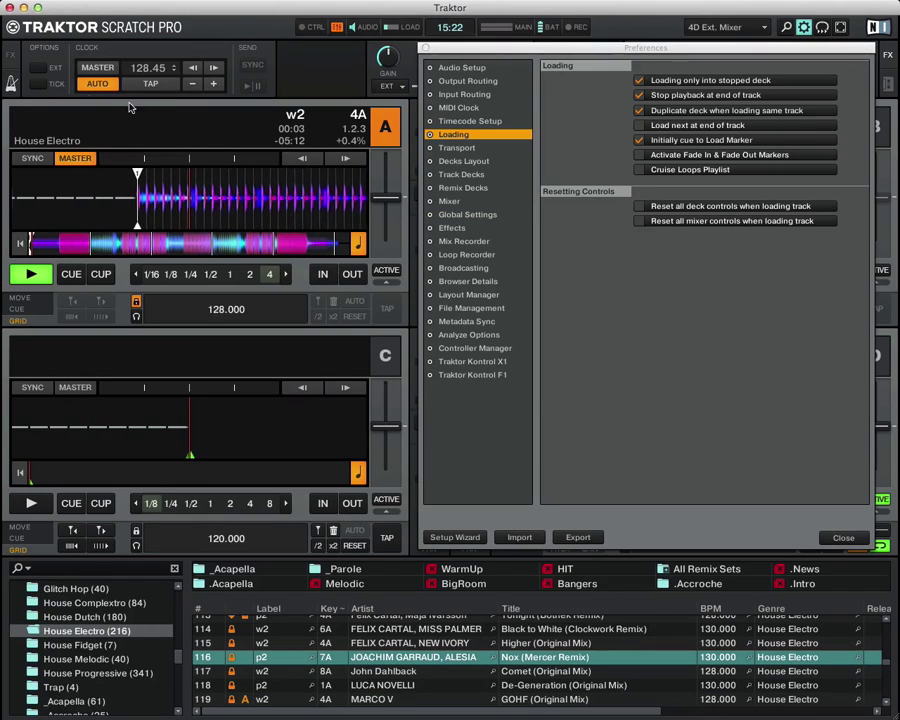
left_click(65, 279)
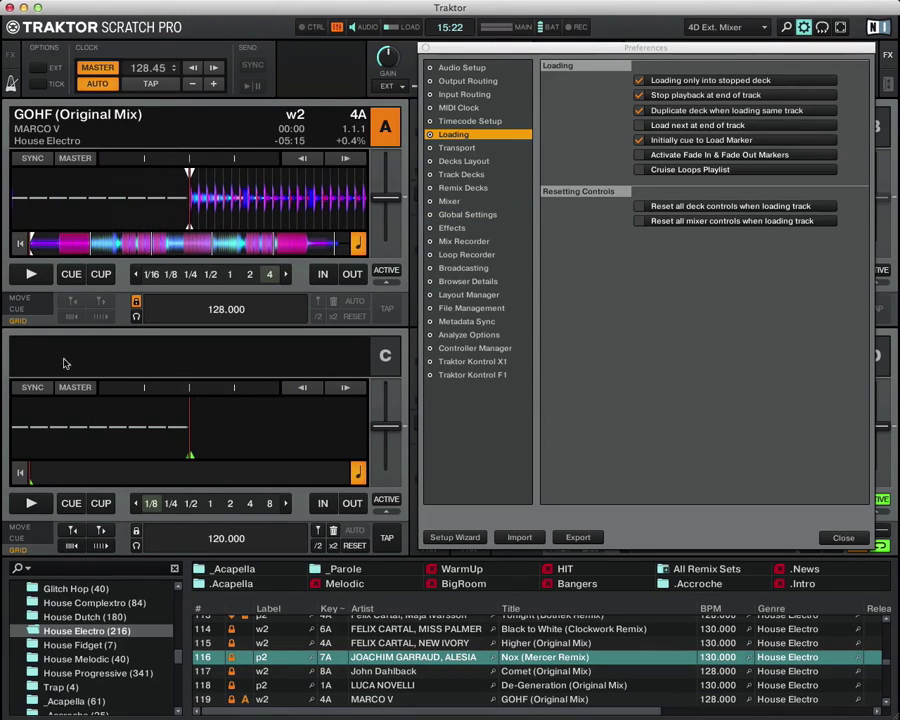
Step: Play deck A from the final seconds of GOHF to test the Stop playback at end of track option
left_click(712, 110)
left_click(34, 278)
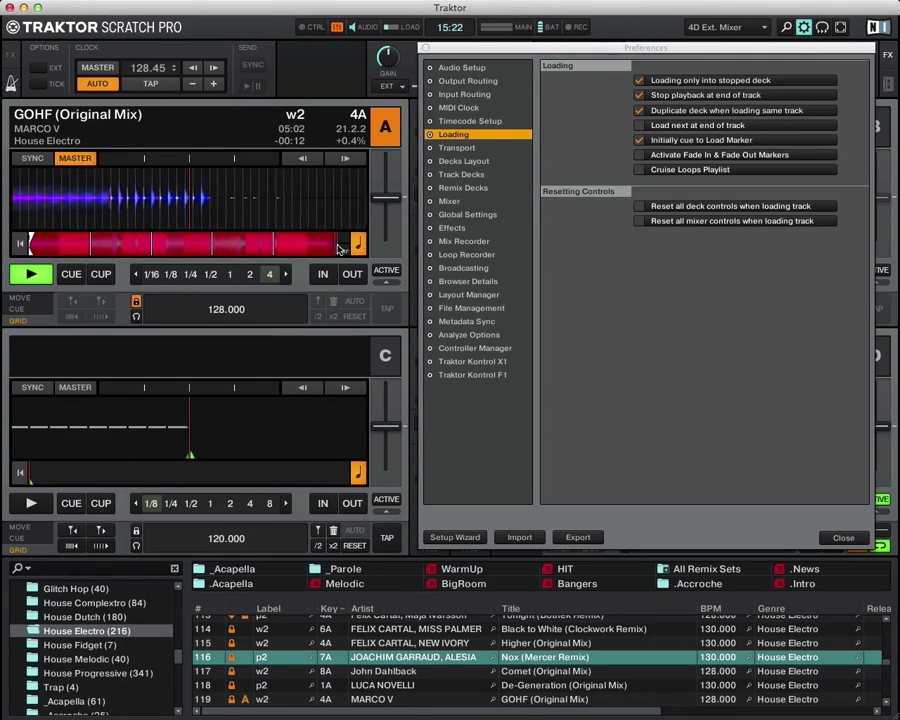
left_click(263, 205)
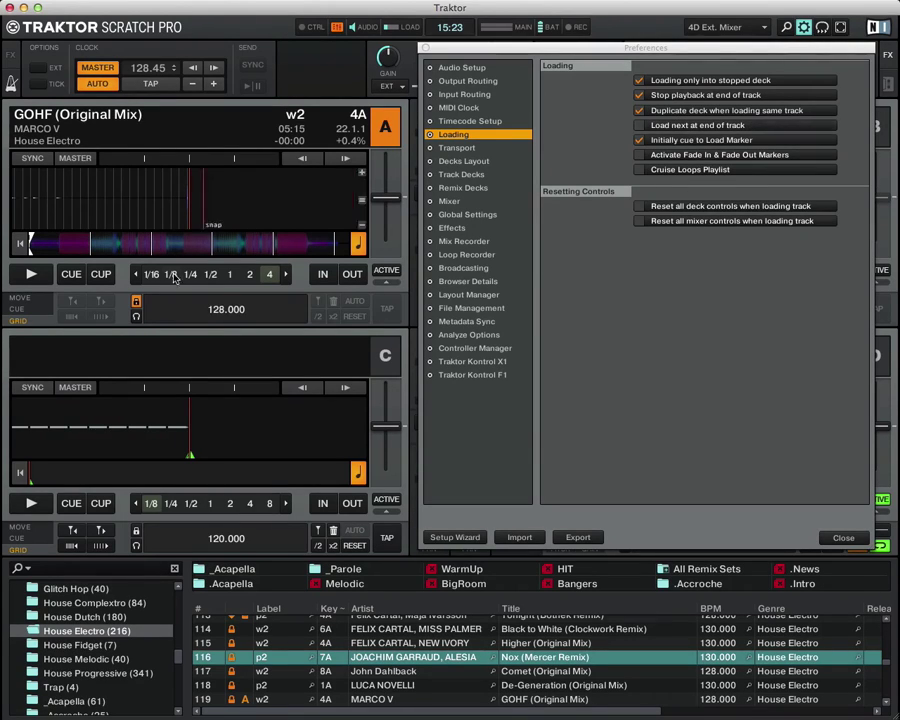
Step: Restart deck A from about 0:37 in GOHF and show the deck's Move controls
left_click_drag(636, 47, 775, 0)
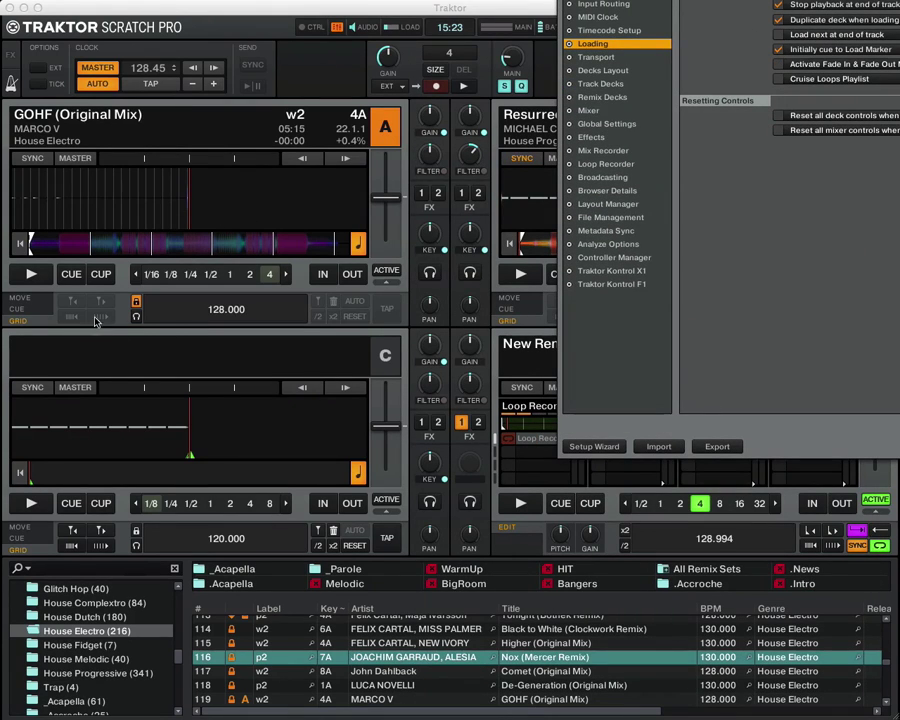
left_click(68, 243)
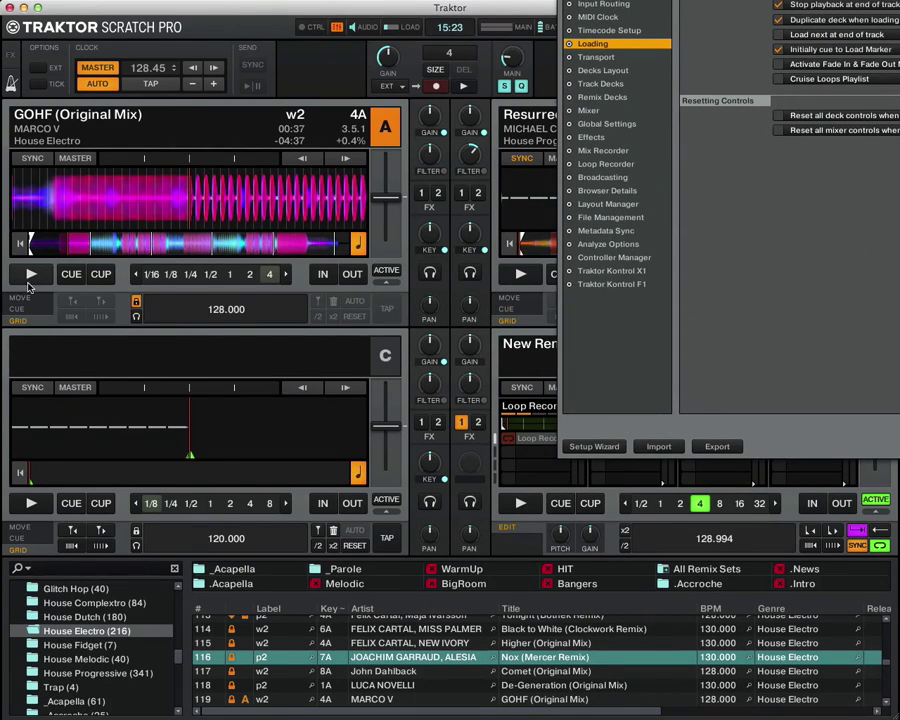
left_click(21, 297)
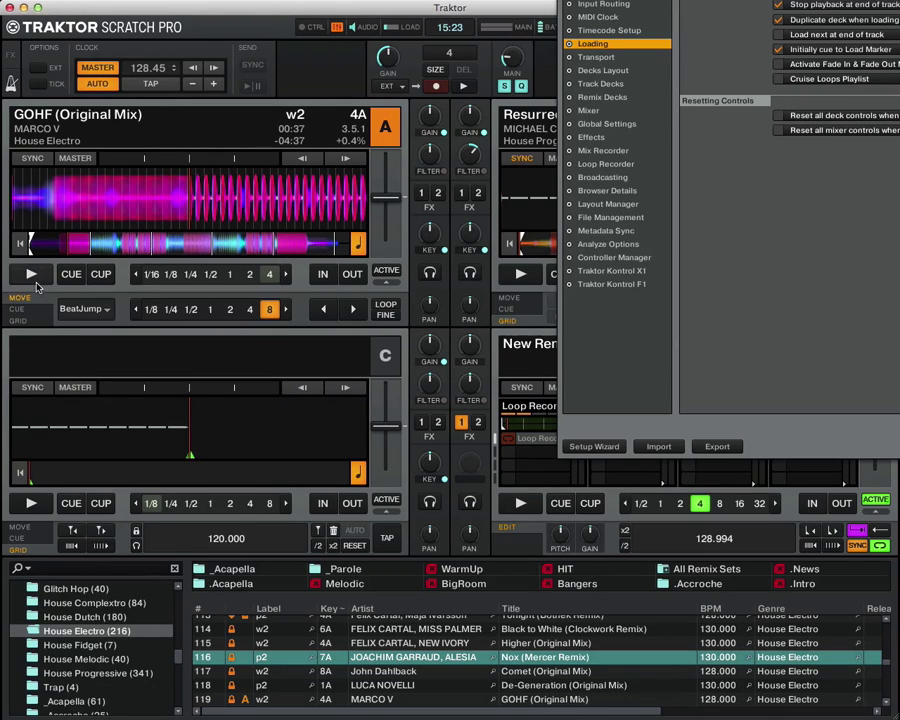
left_click(33, 277)
Step: Load GOHF (Original Mix) from the track list onto deck B while it plays on deck A
left_click(503, 699)
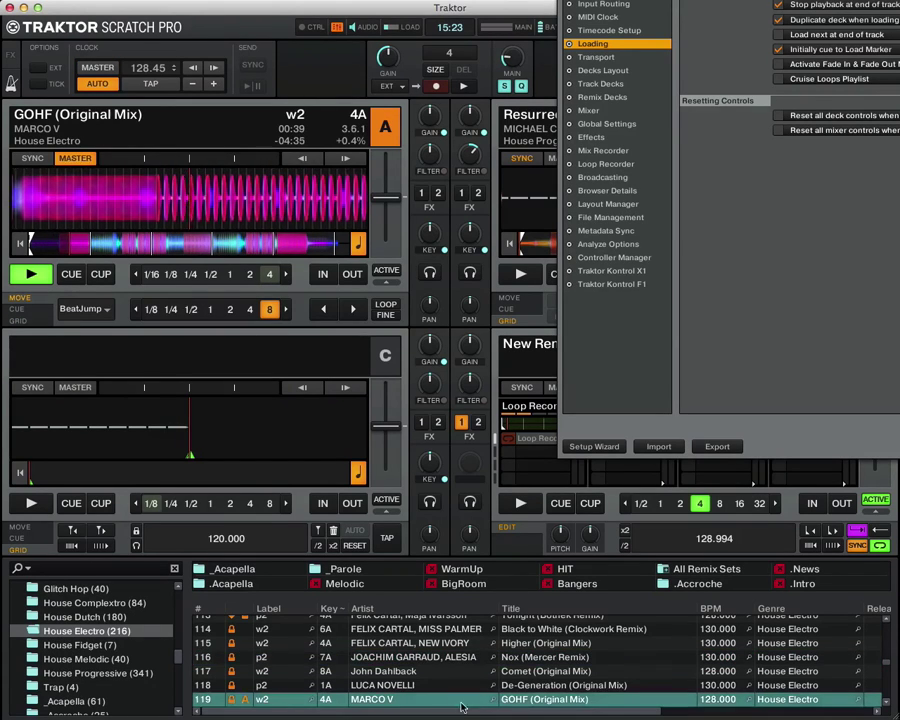
left_click_drag(640, 0, 896, 12)
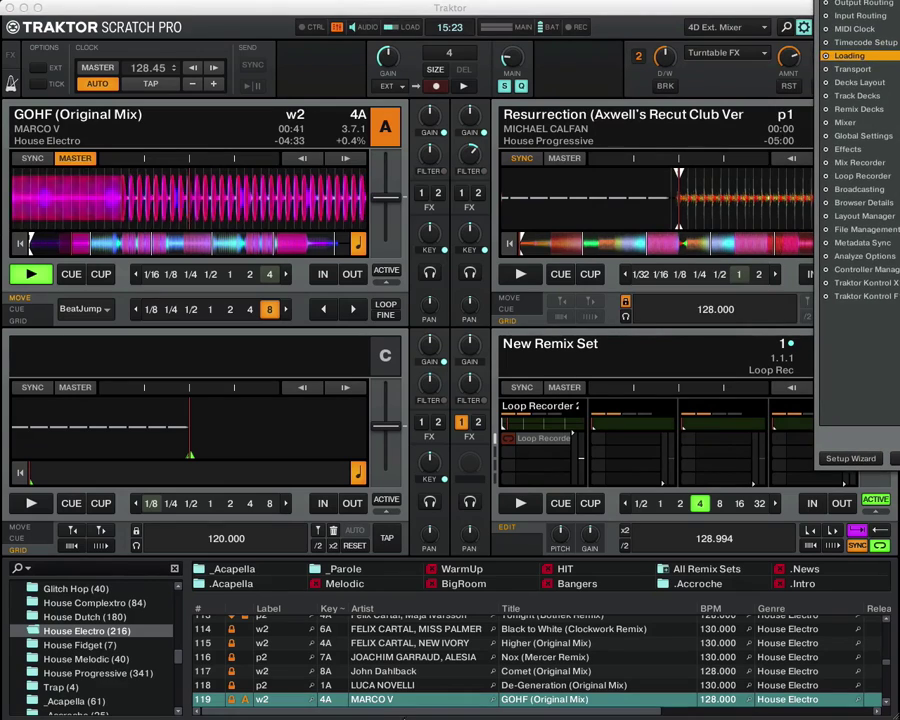
left_click_drag(380, 698, 659, 231)
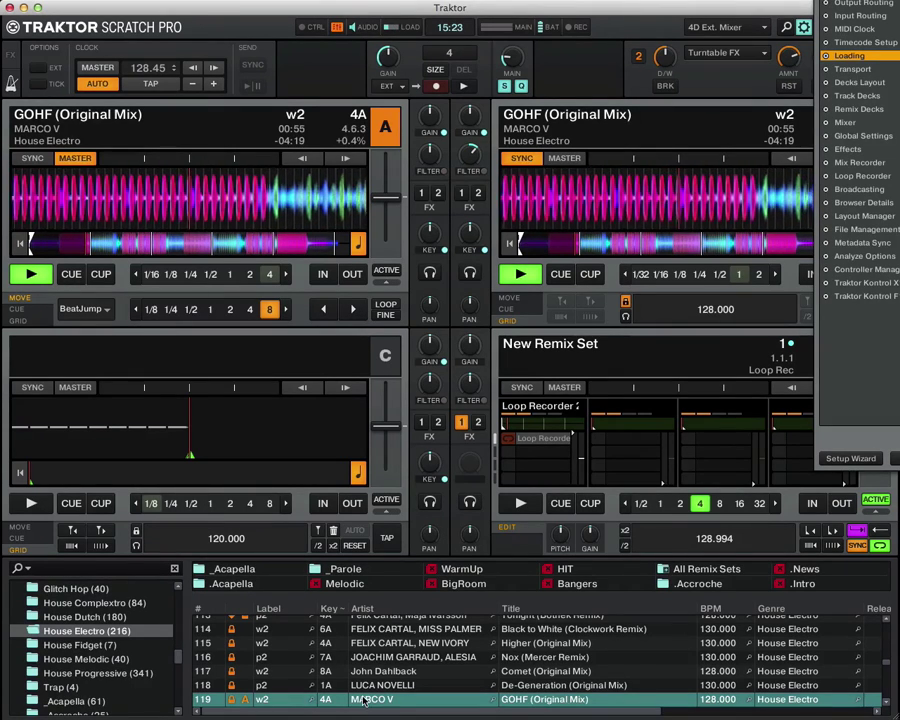
Step: Turn off Duplicate deck when loading same track and load GOHF from the track list onto the stopped deck B again
left_click_drag(899, 2, 666, 163)
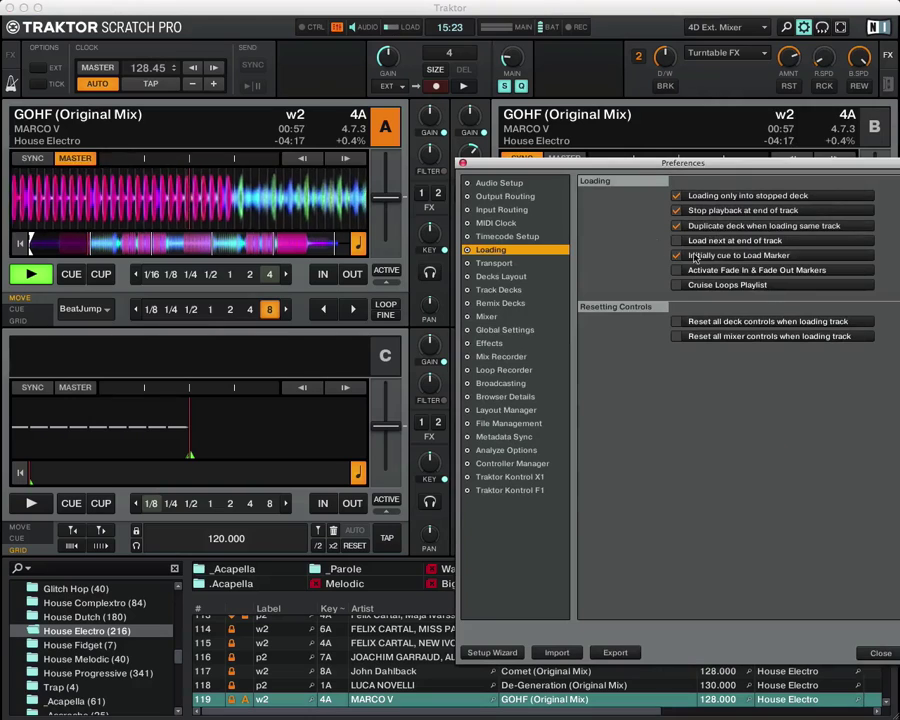
left_click(742, 227)
left_click_drag(663, 163, 871, 27)
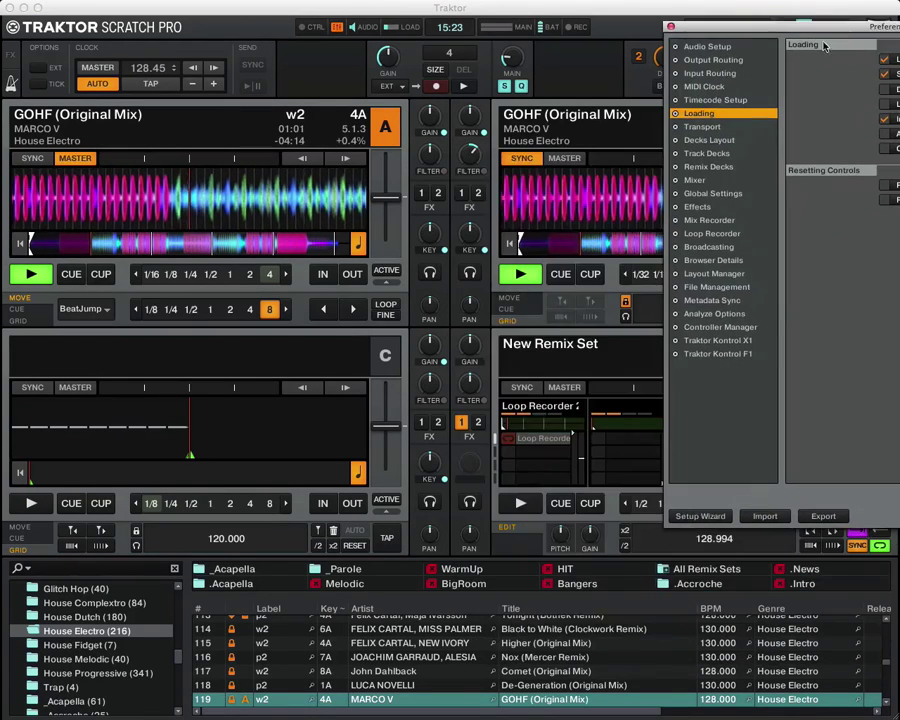
left_click(560, 275)
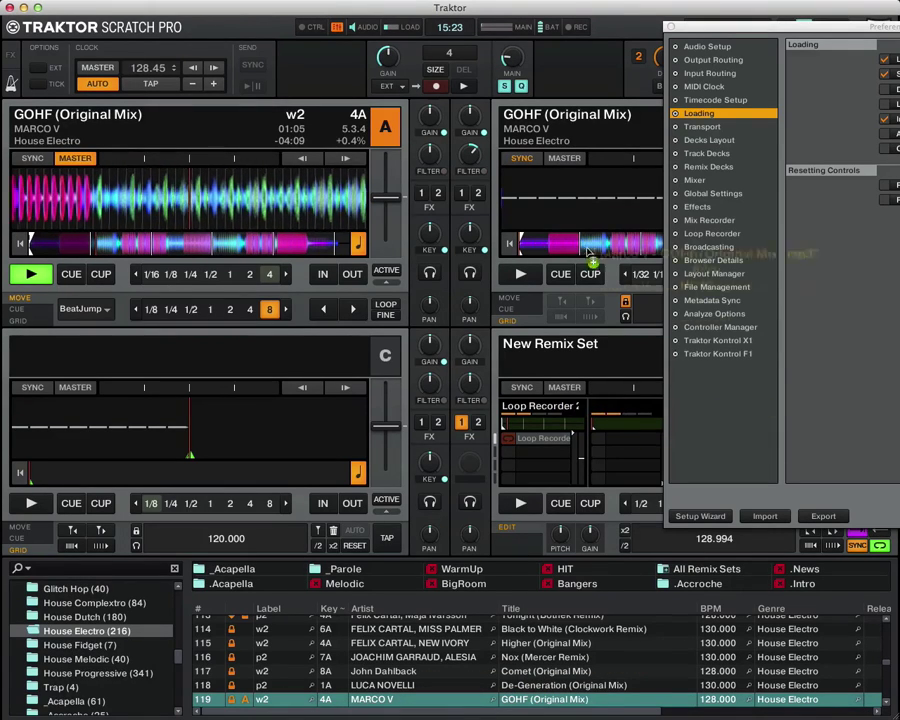
Step: Duplicate deck A's playing track directly onto deck B and turn Duplicate deck when loading same track back on
left_click_drag(722, 27, 600, 392)
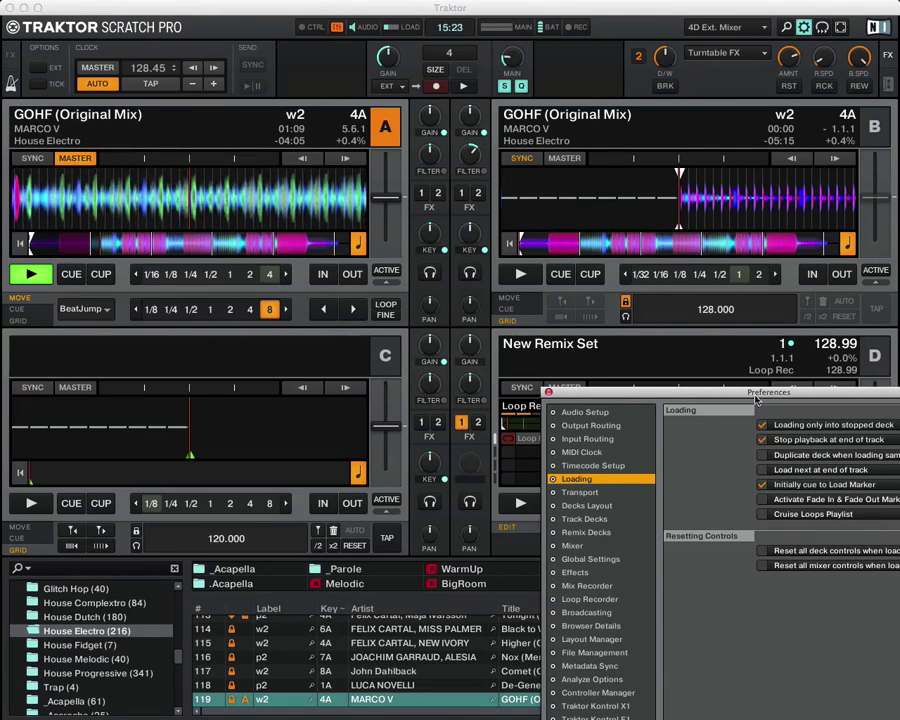
left_click_drag(757, 394, 646, 291)
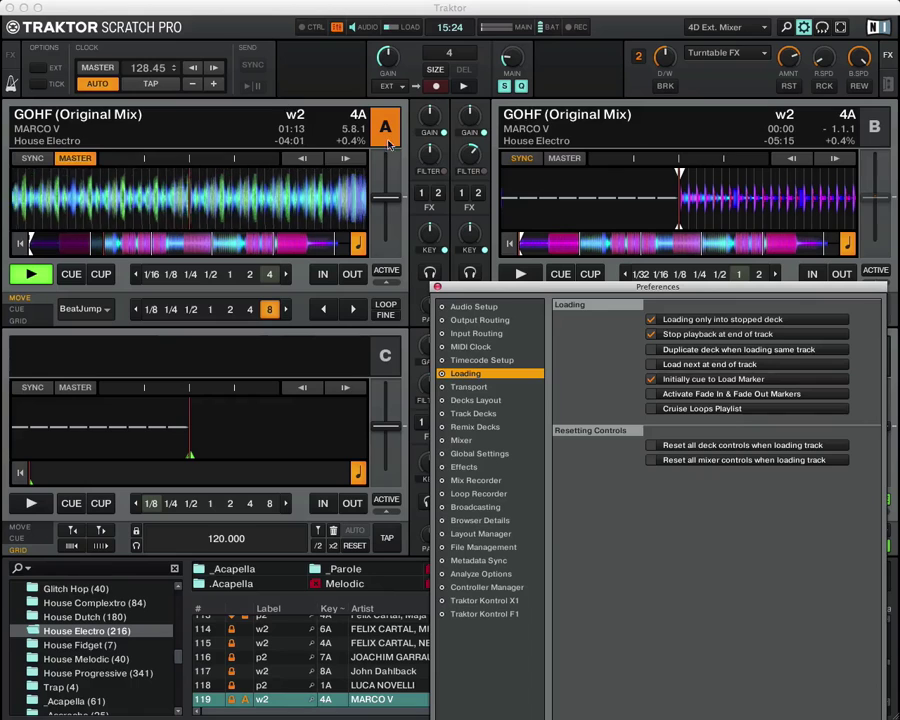
left_click_drag(108, 113, 660, 180)
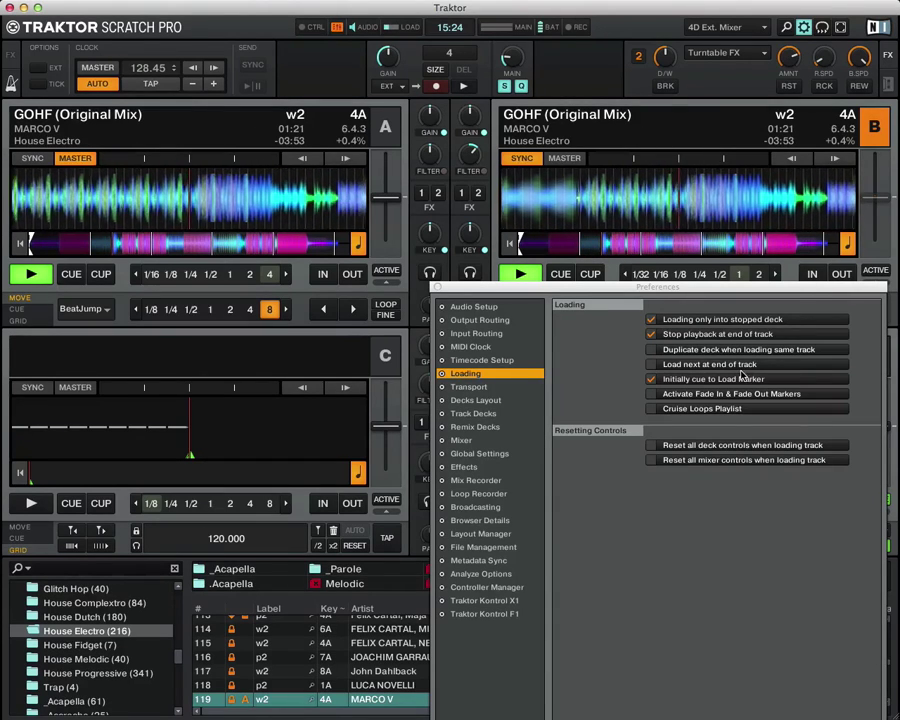
left_click(716, 349)
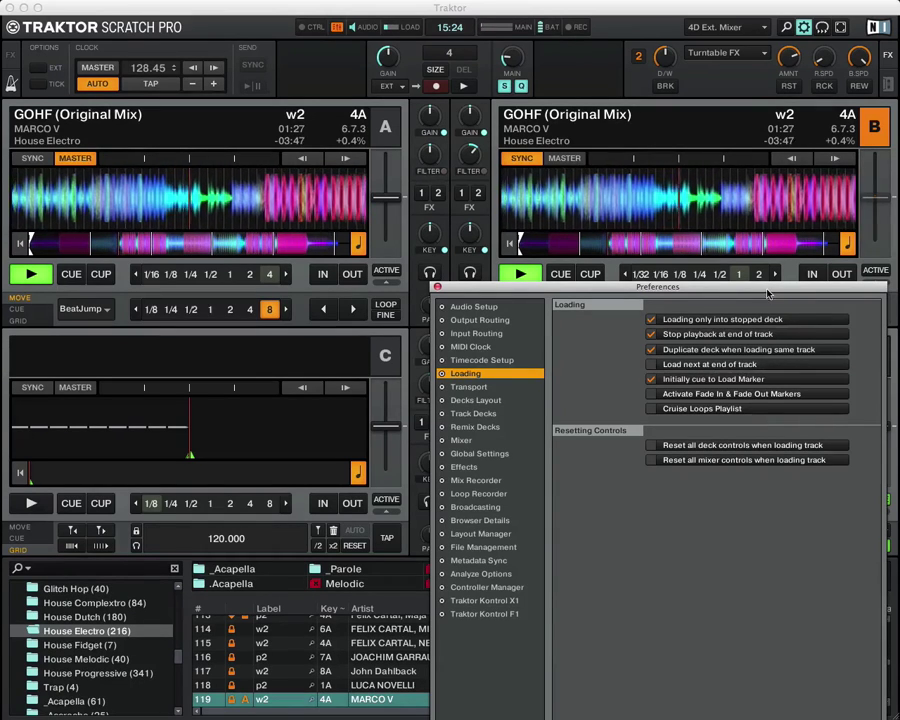
Step: Open the playlist 5A - Intro Electrolyse 1 and enable Load next at end of track in the Loading preferences
left_click_drag(693, 293, 694, 151)
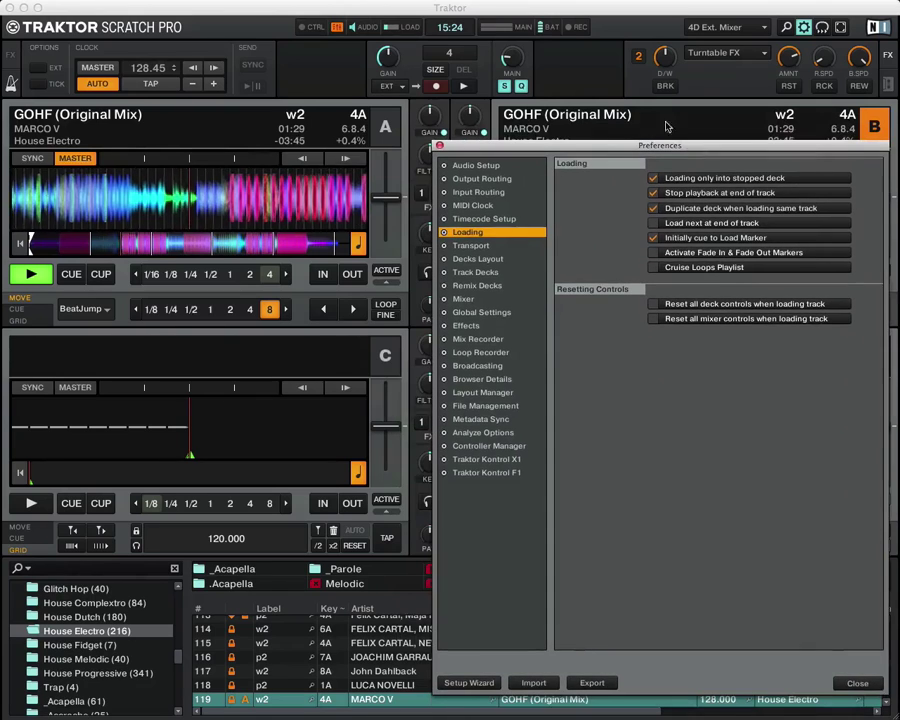
scroll(122, 676, "down", 8)
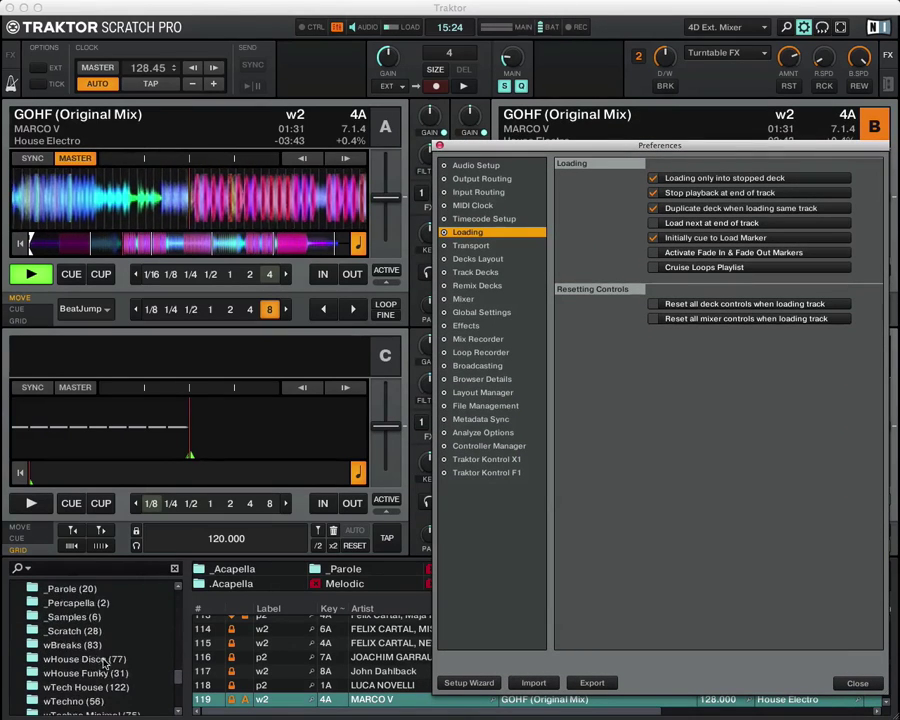
left_click(90, 701)
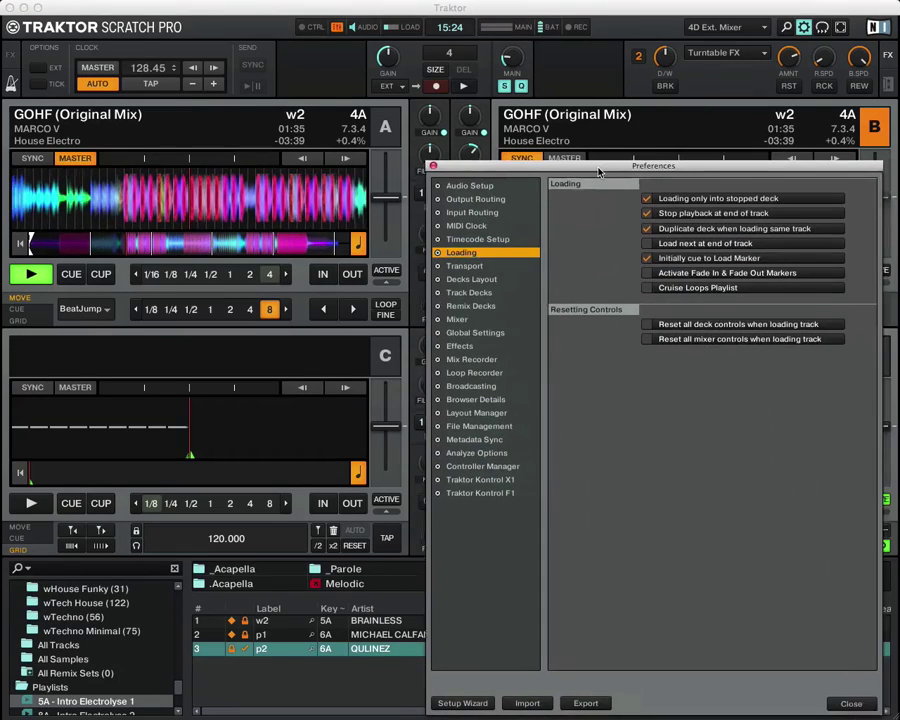
left_click_drag(598, 172, 572, 175)
left_click(660, 249)
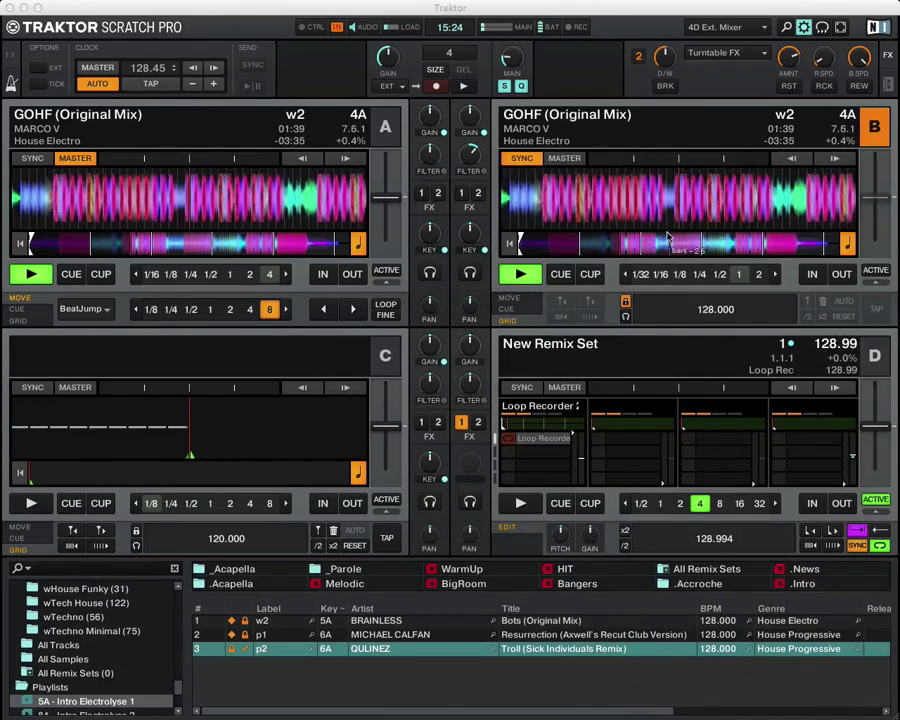
Step: Stop decks A and B at their cue points, and load Bots (Original Mix) onto deck A and play it
left_click(554, 279)
left_click(76, 279)
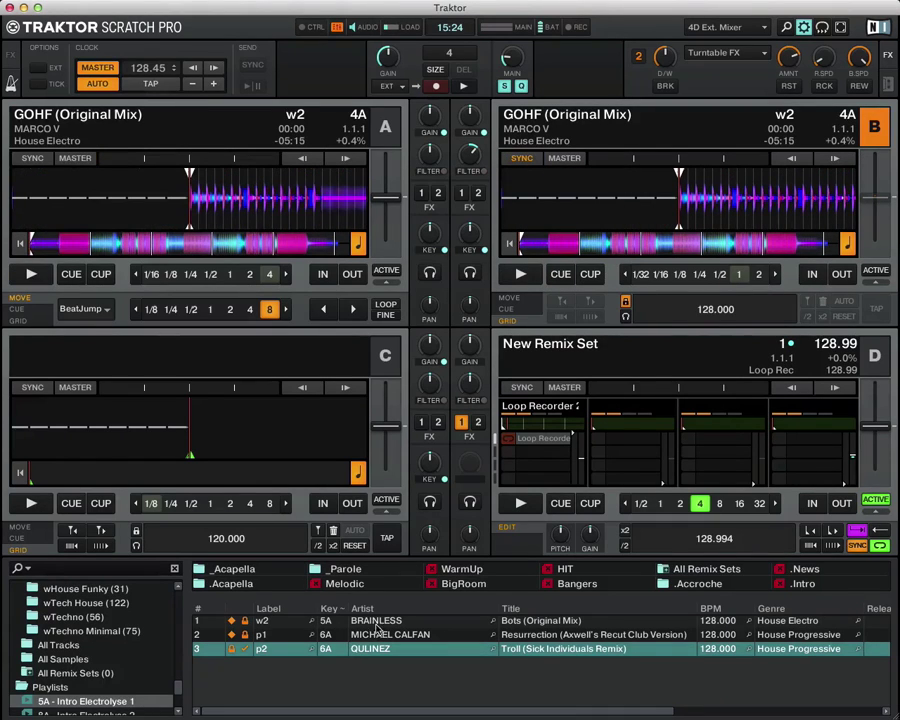
left_click(803, 27)
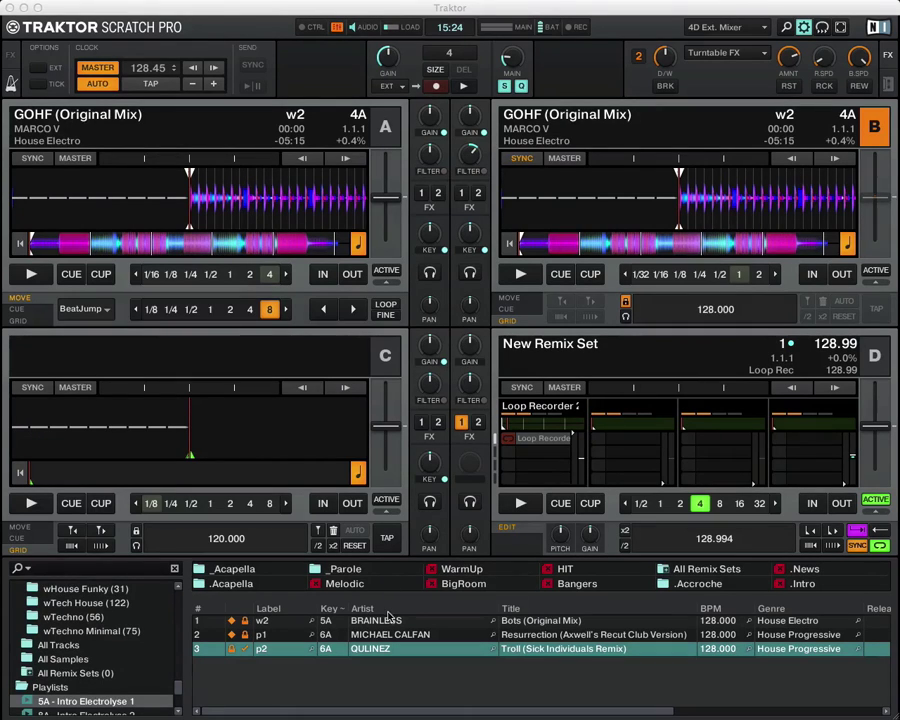
left_click_drag(385, 621, 260, 215)
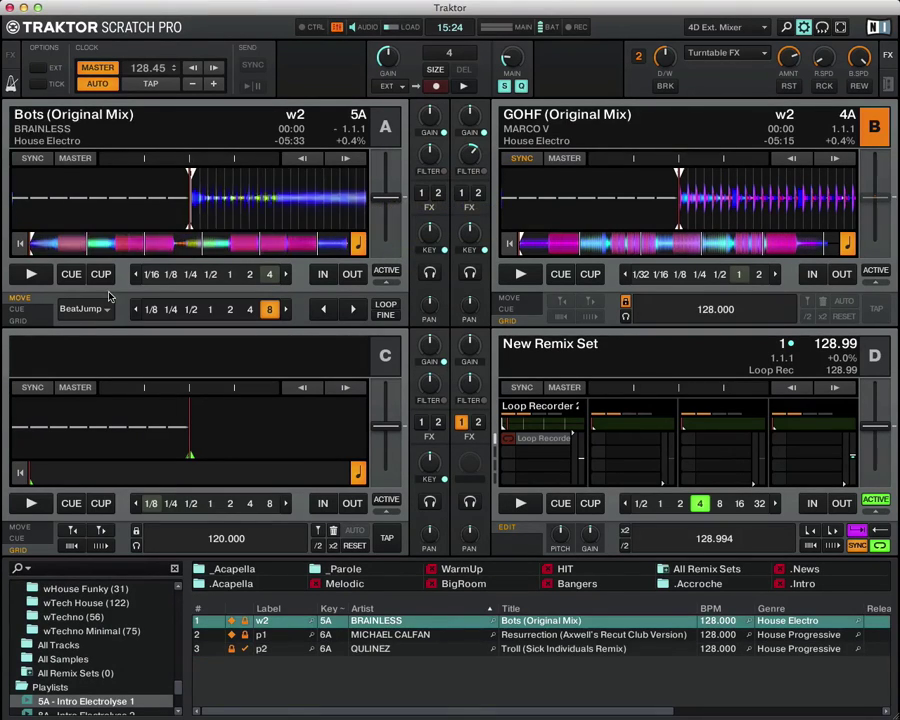
left_click(31, 272)
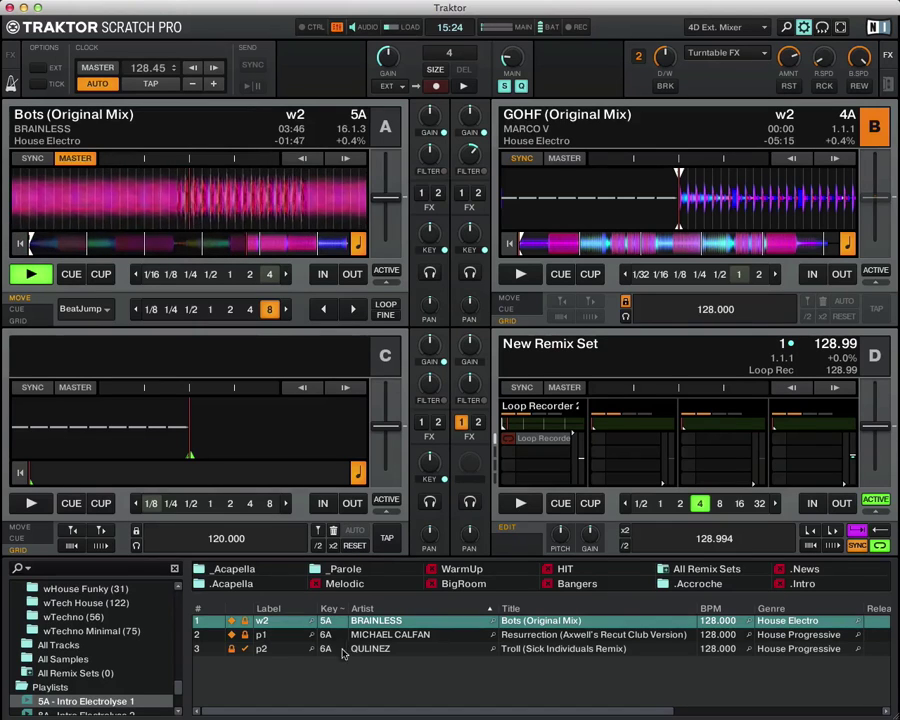
Step: Play Resurrection (Axwell's Recut Club Version) on deck B from its later section and skip deck A to the end of Bots
left_click(385, 636)
left_click_drag(385, 636, 665, 226)
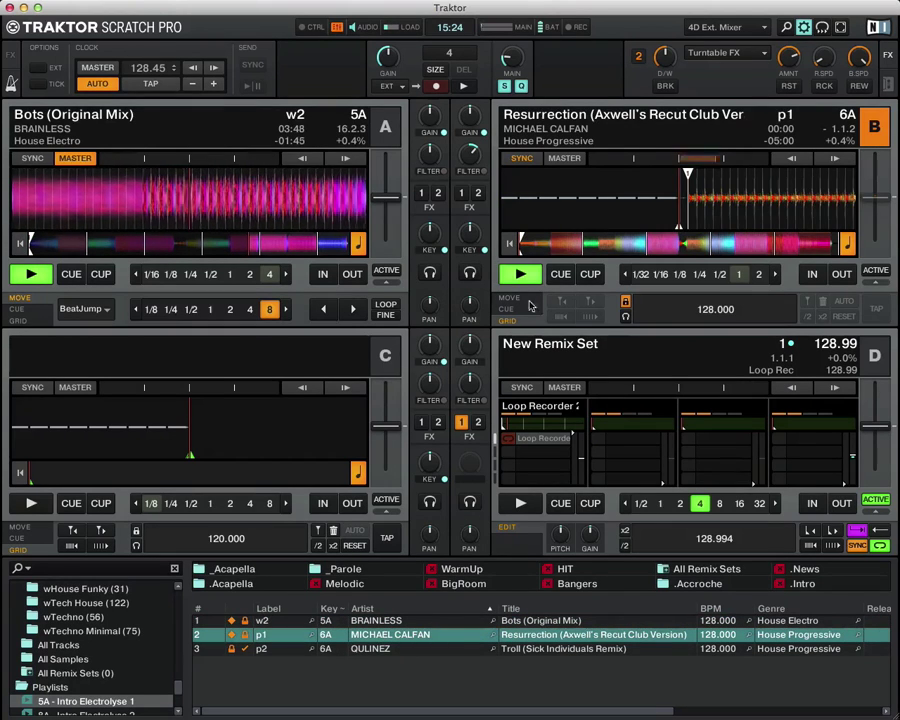
left_click(730, 246)
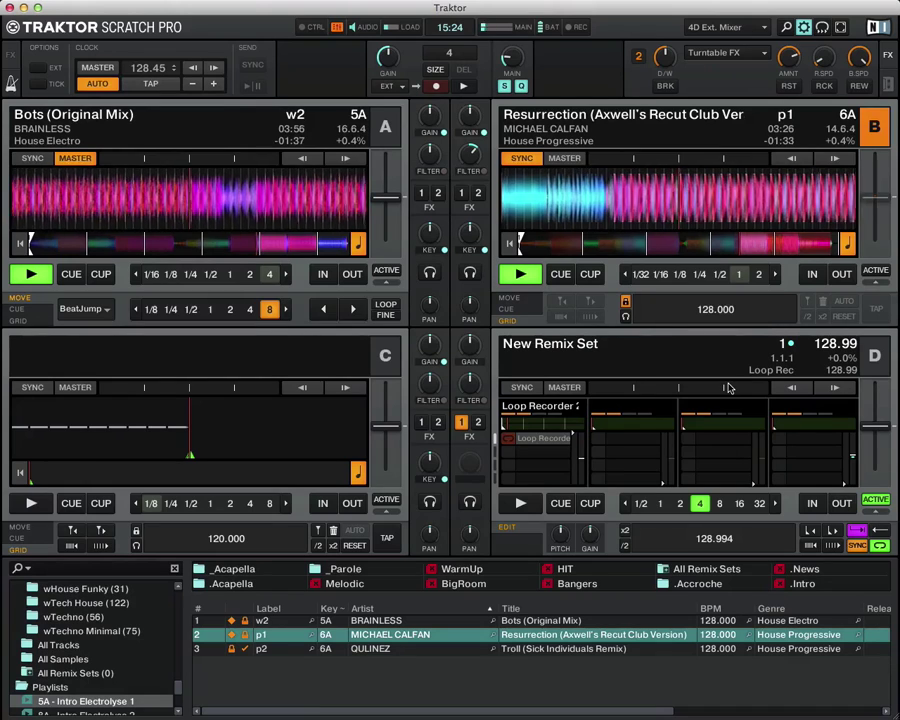
left_click(345, 244)
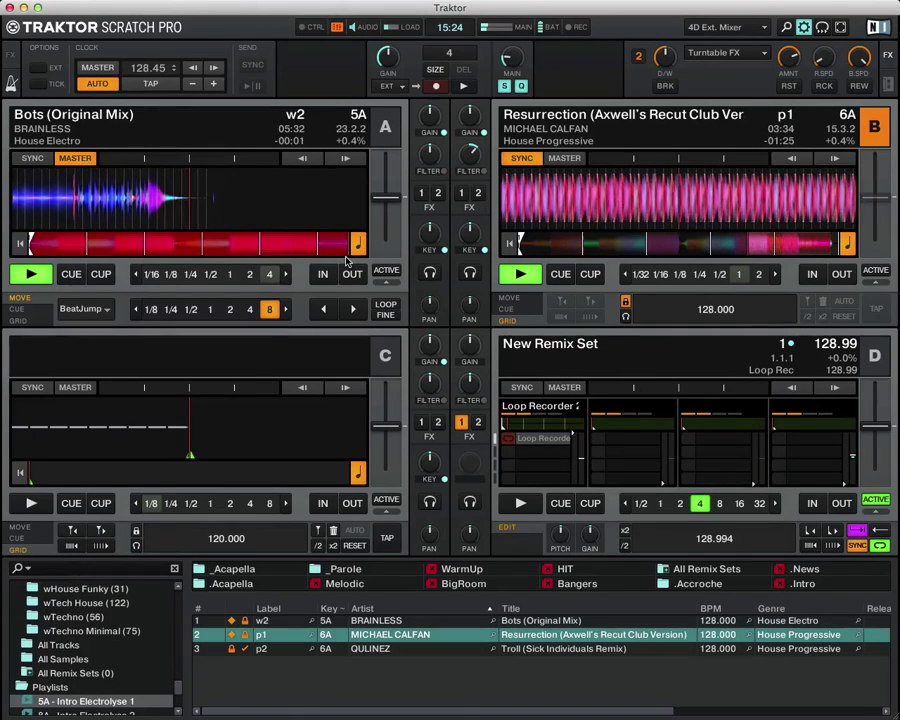
Step: Load Troll (Sick Individuals Remix) onto deck A, keep it selected in the playlist and stop deck B at its cue point
key("Down")
key("ctrl+Left")
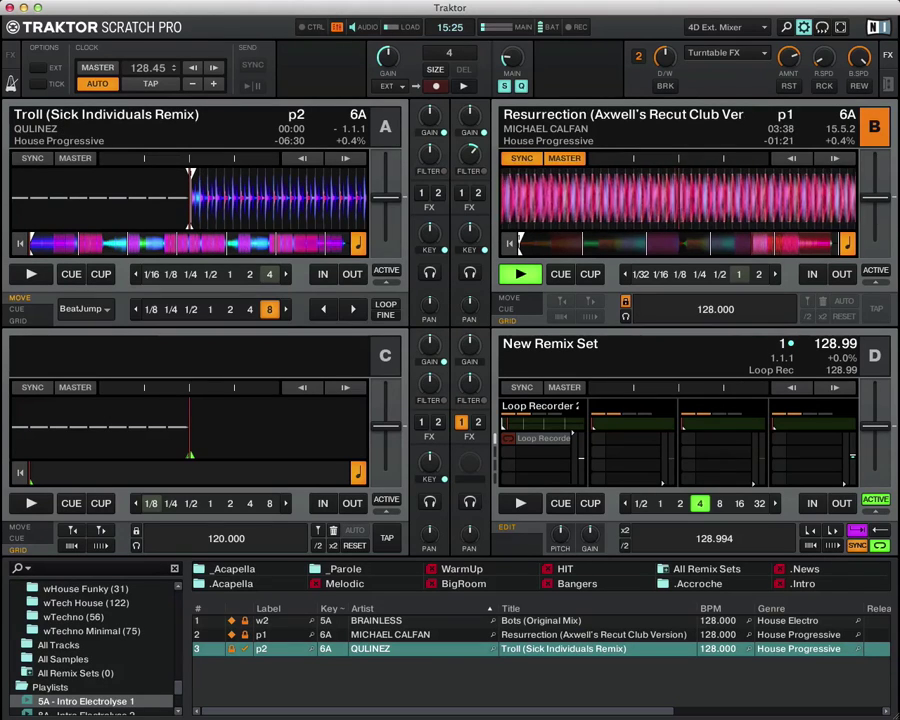
left_click(300, 637)
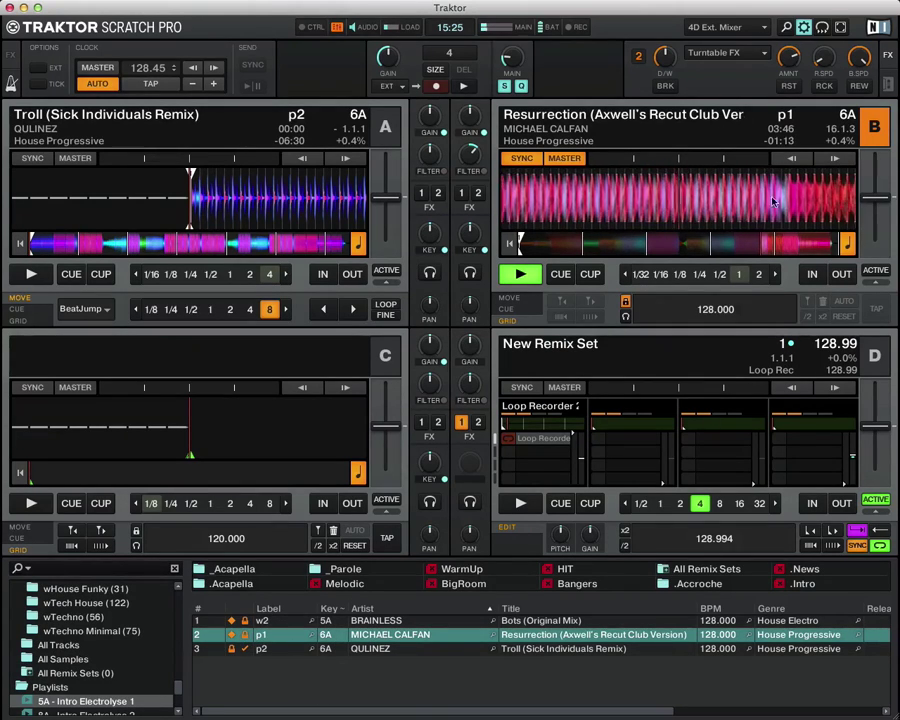
left_click(388, 648)
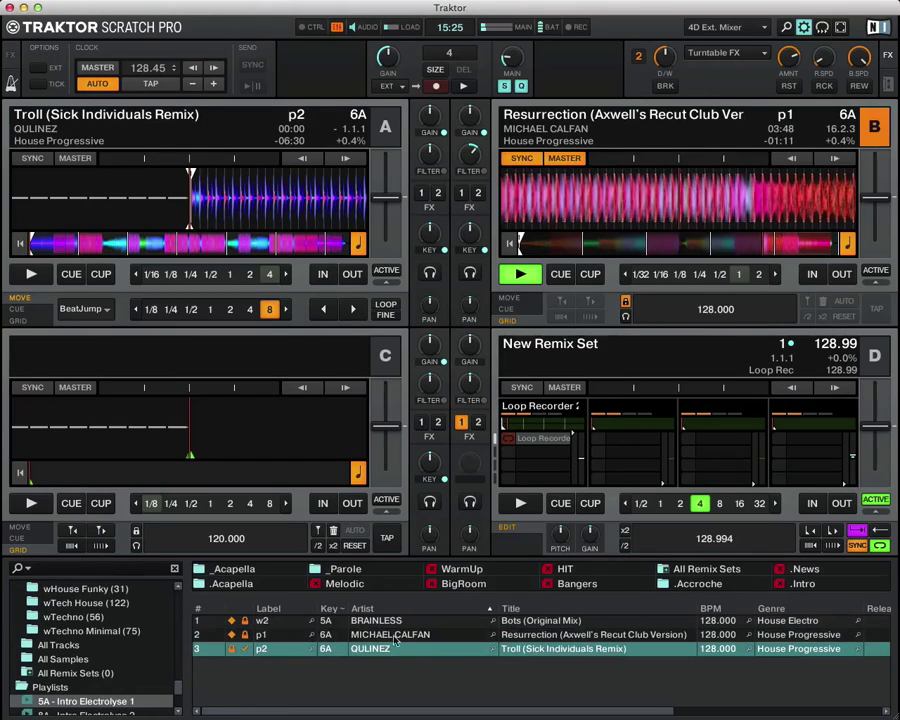
left_click(566, 275)
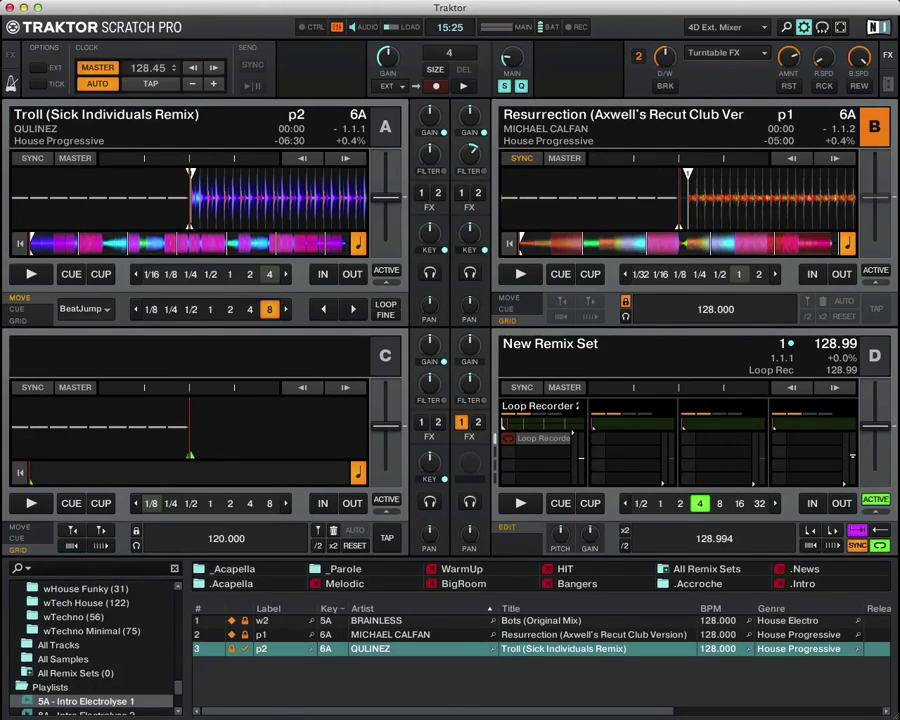
Step: Sort the playlist by title in descending order and load Resurrection (Axwell's Recut Club Version) onto deck A
left_click(210, 620)
key("Down")
key("Down")
left_click(519, 609)
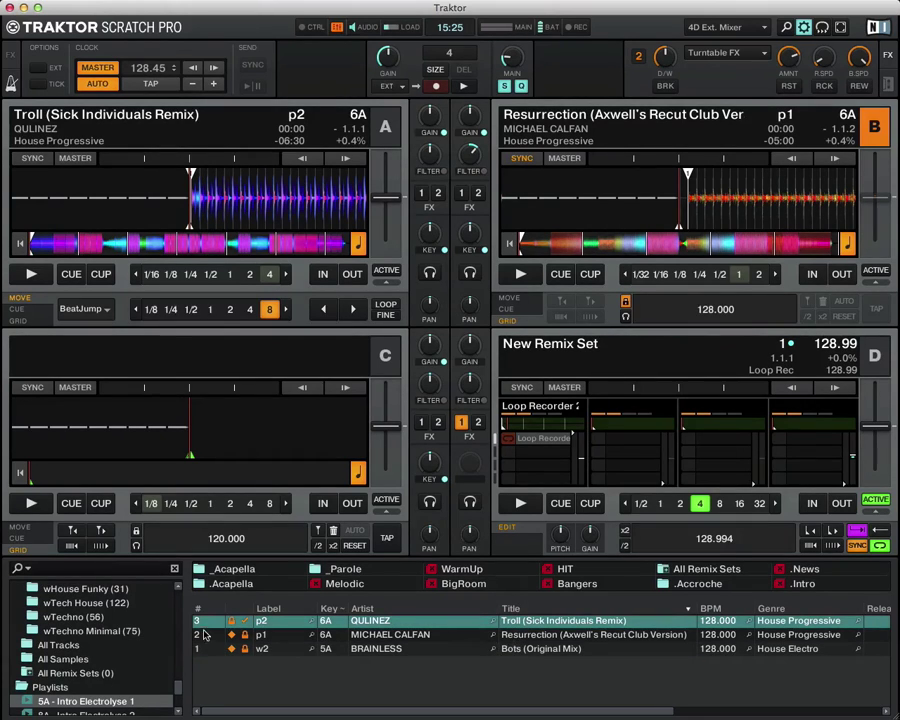
left_click(388, 651)
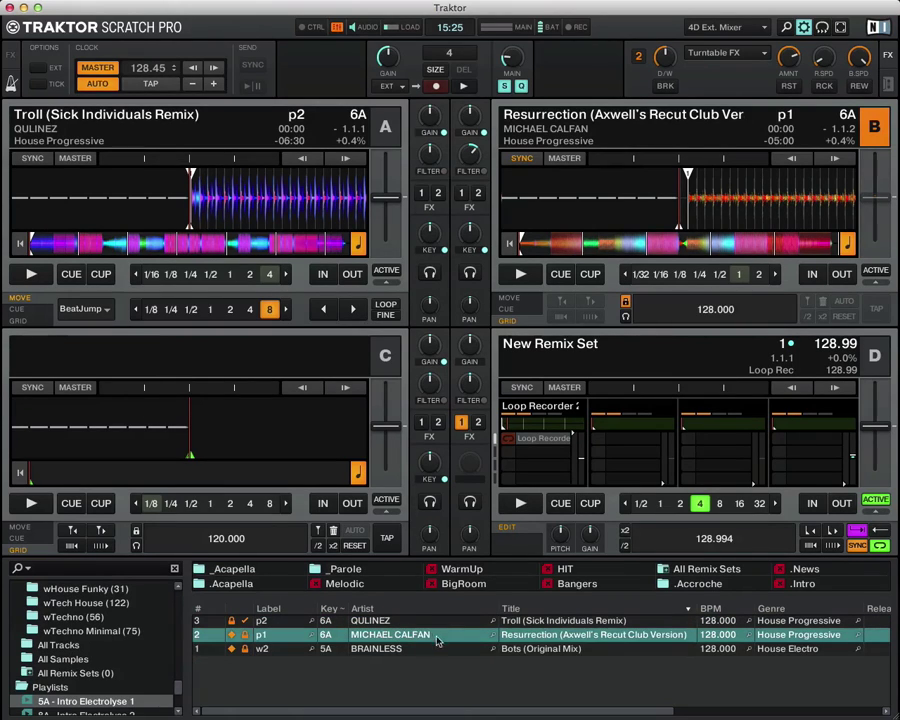
left_click_drag(427, 636, 212, 190)
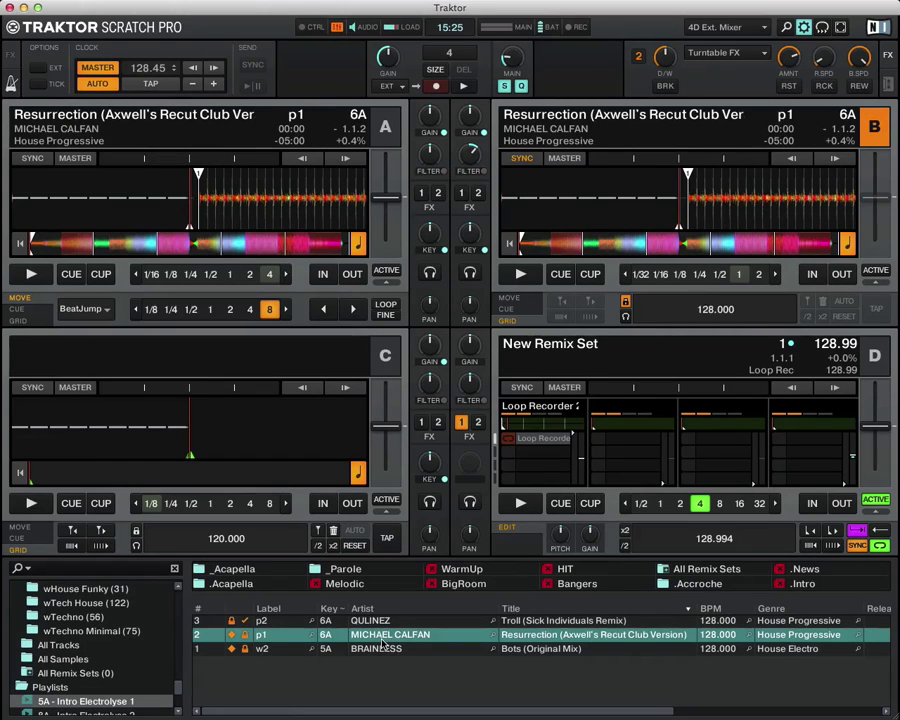
Step: Sort the playlist by track number in ascending order and go through its tracks, ending on Resurrection
left_click(388, 622)
left_click(388, 650)
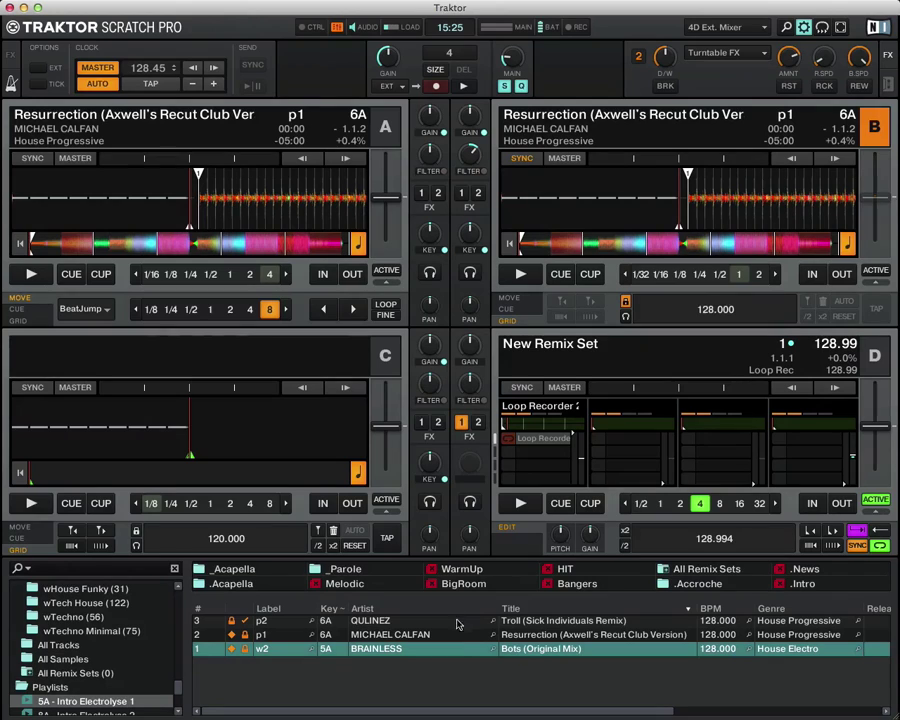
left_click(197, 608)
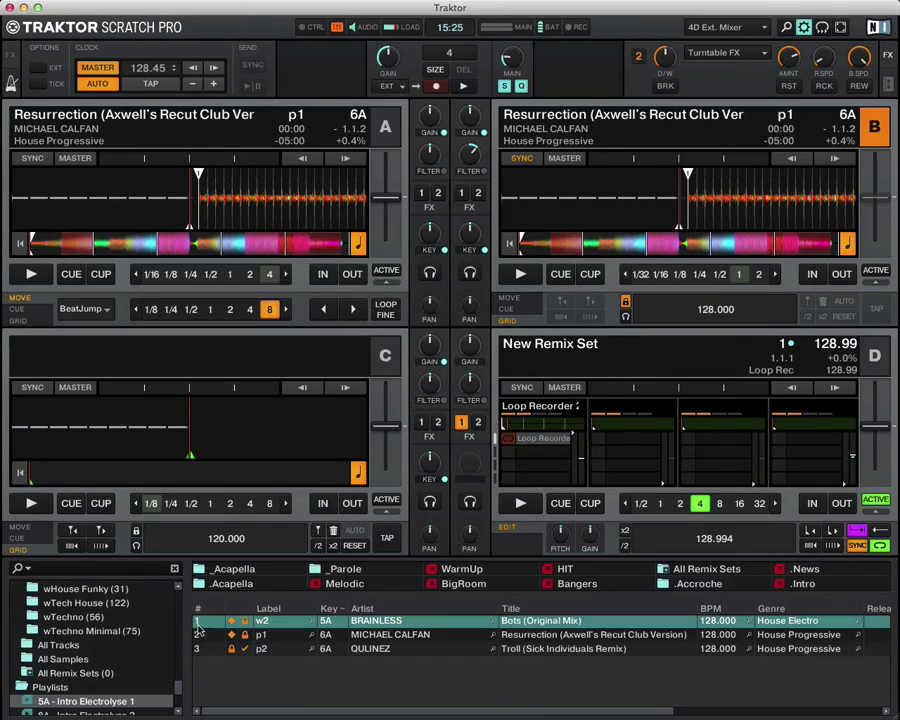
left_click(201, 648)
left_click(205, 633)
left_click(208, 620)
left_click(208, 634)
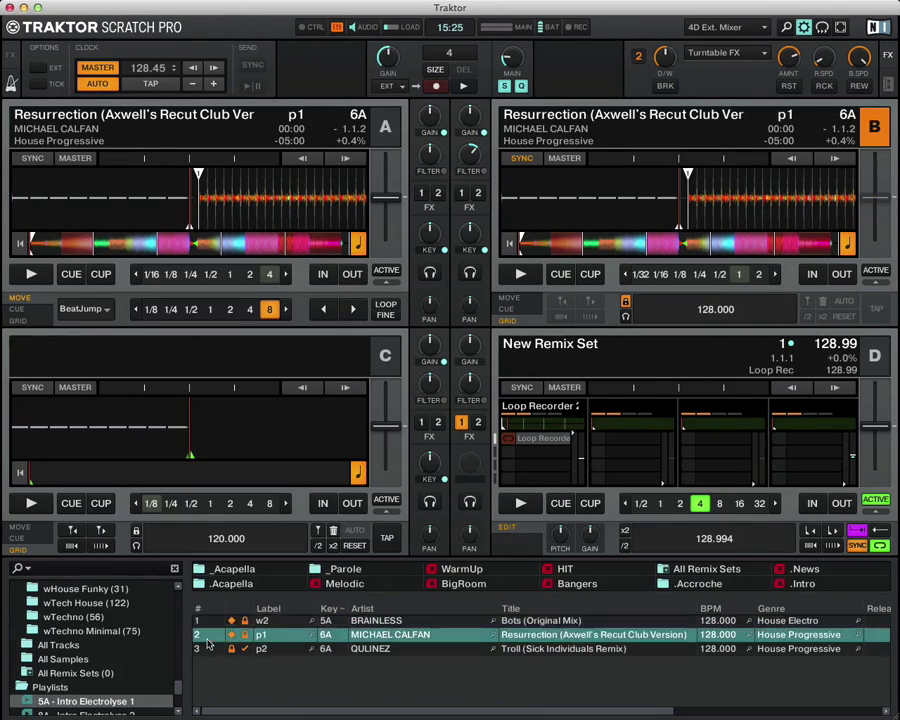
mouse_move(207, 648)
left_mouse_down()
mouse_move(208, 626)
mouse_move(210, 652)
left_mouse_up()
left_click(208, 631)
Step: Turn off Load next at end of track in the Loading preferences and close the preferences
key("super+comma")
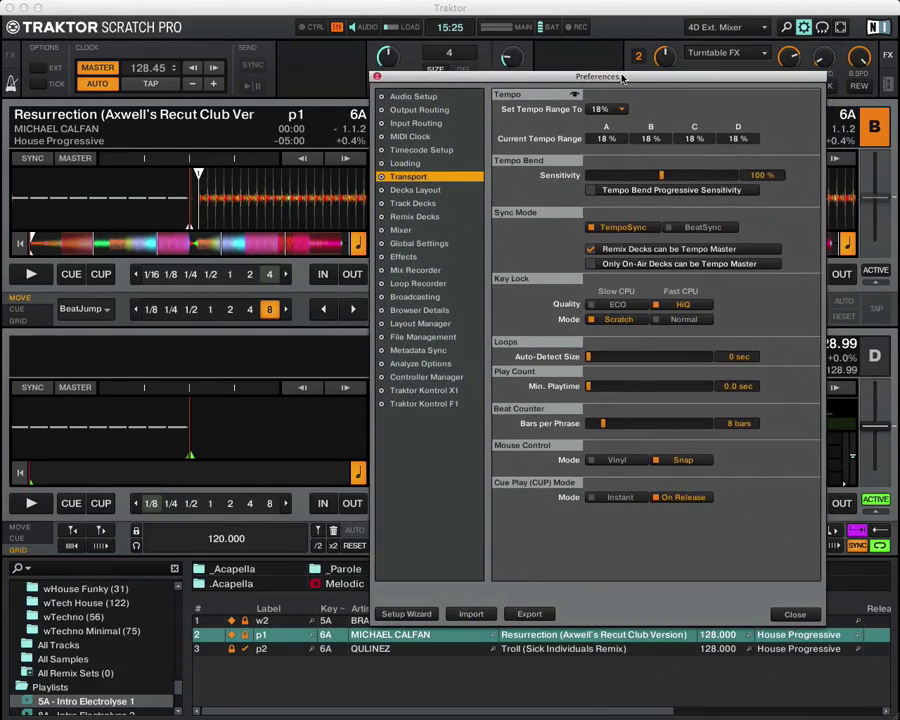
left_click(420, 163)
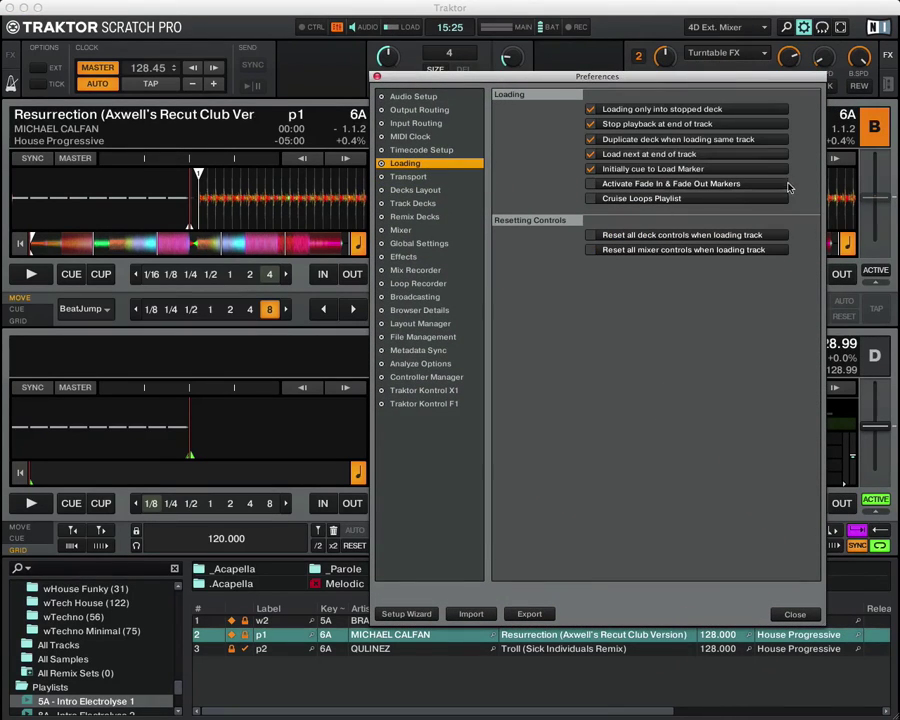
left_click(661, 158)
left_click(377, 76)
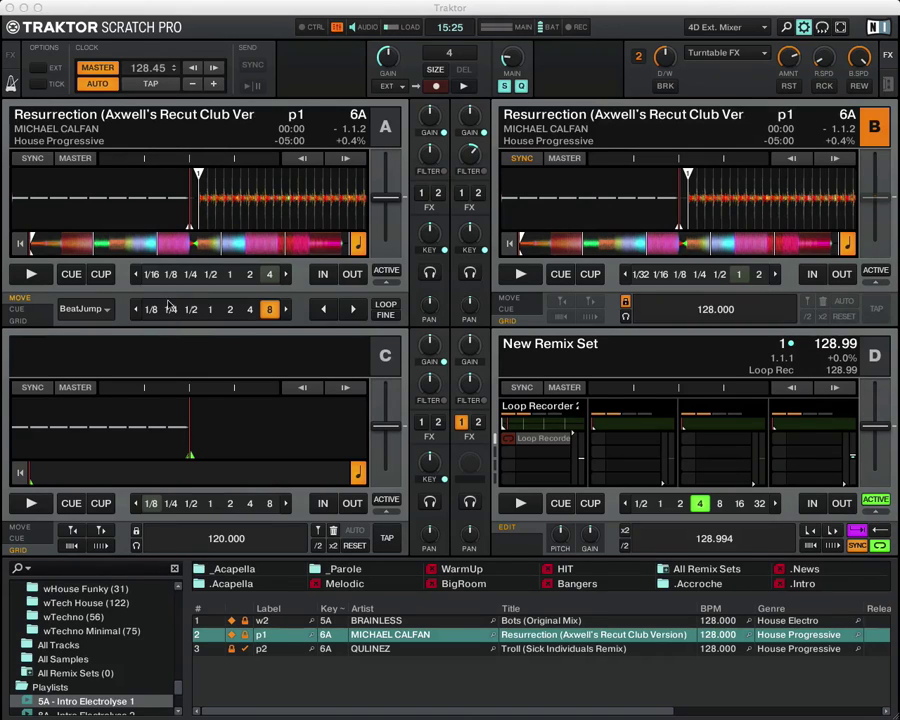
Step: Show deck A's cue controls and store hotcue 5 at the drop of Resurrection, at about 02:00
left_click(18, 320)
left_click(18, 310)
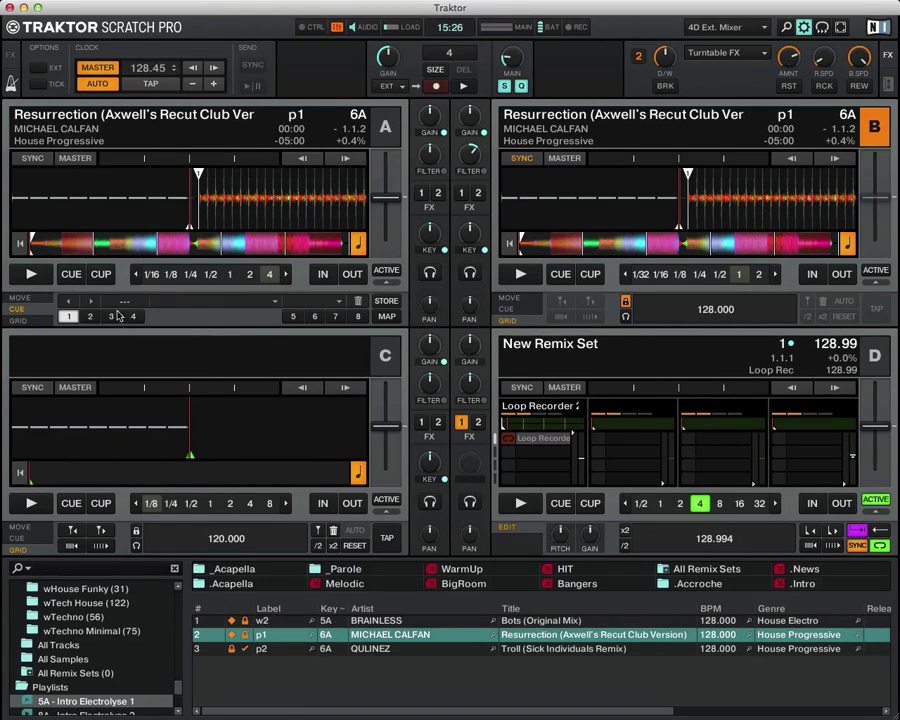
left_click_drag(205, 207, 186, 216)
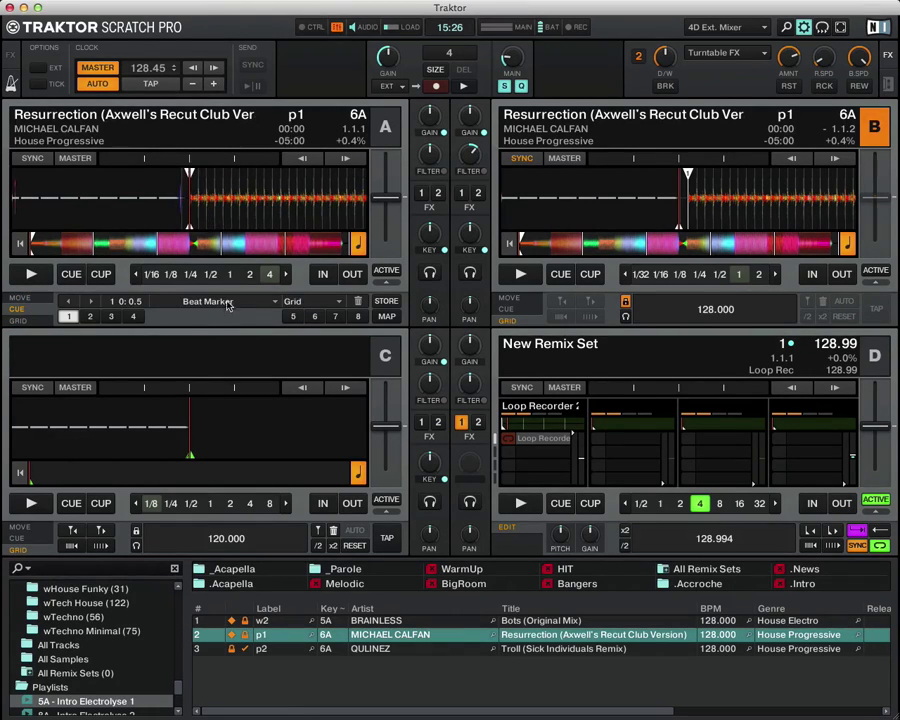
left_click(157, 246)
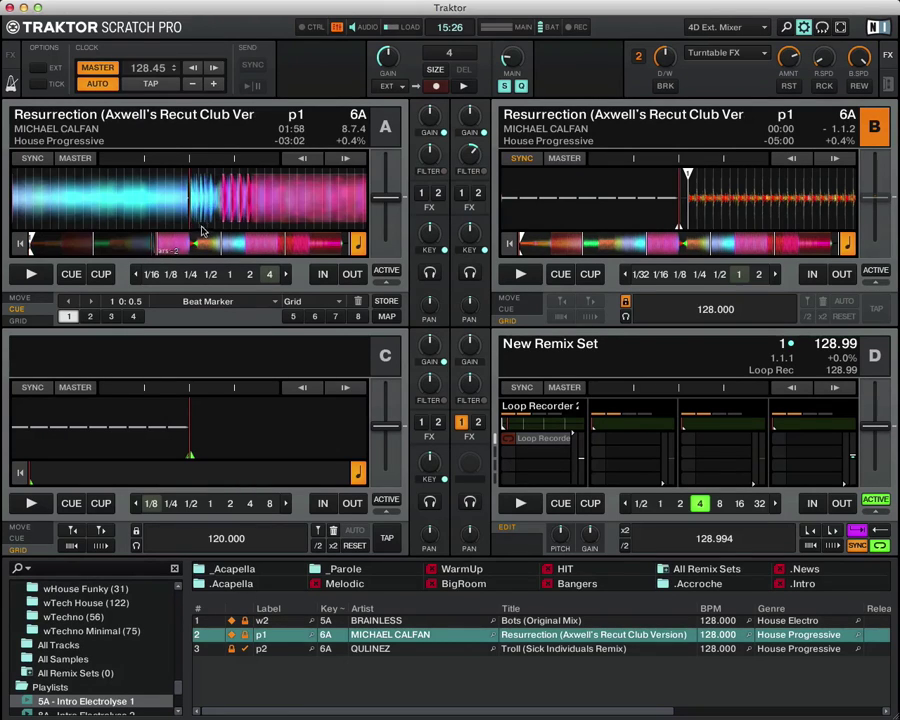
left_click(295, 317)
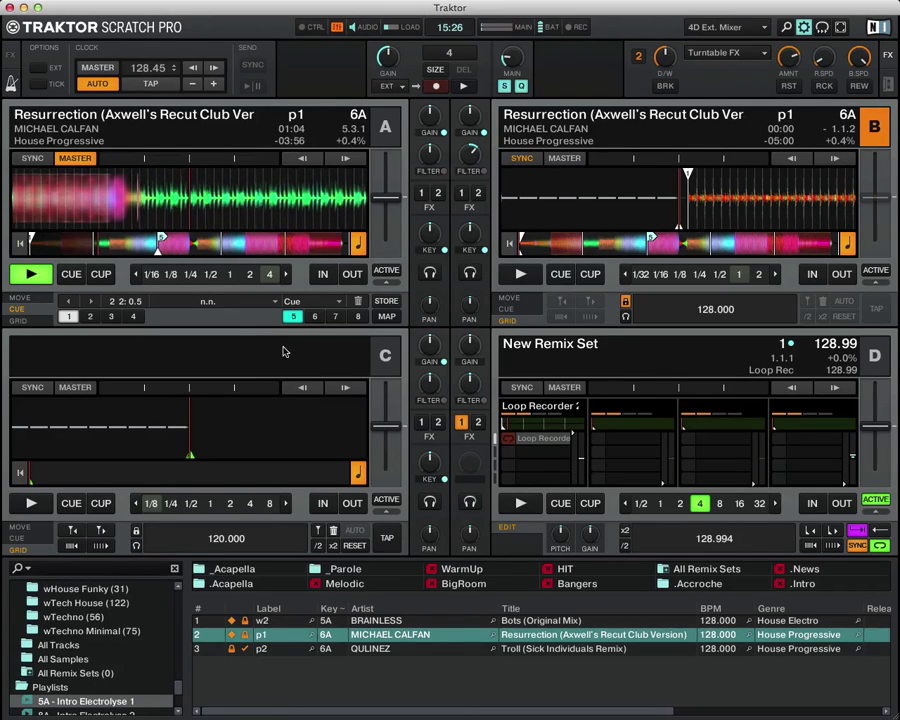
Step: Play deck A from hotcue 5 and stop it at its cue point
left_click(292, 317)
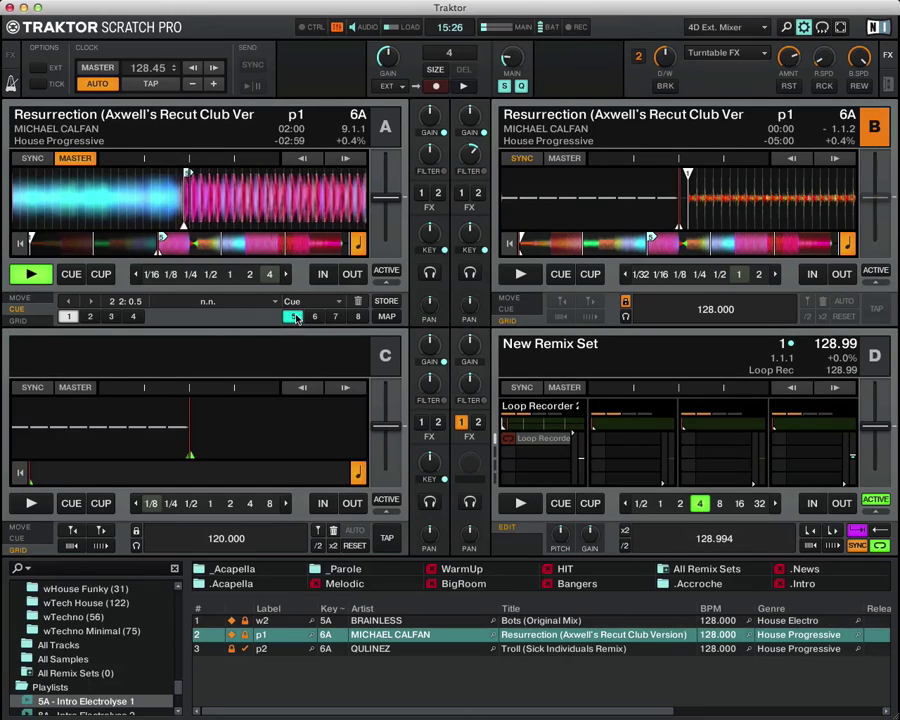
left_click(68, 316)
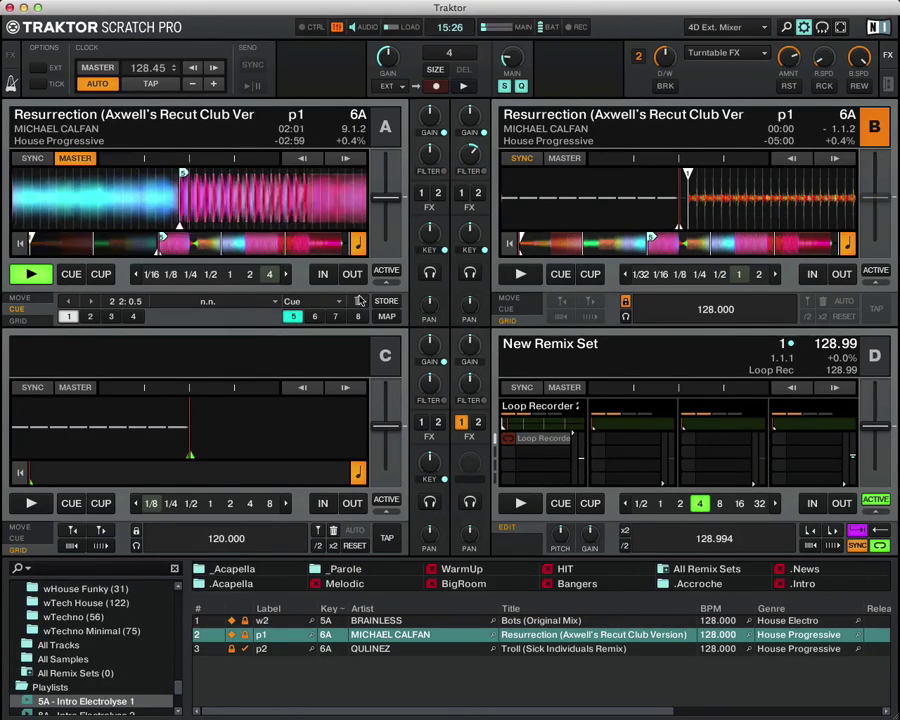
left_click(71, 274)
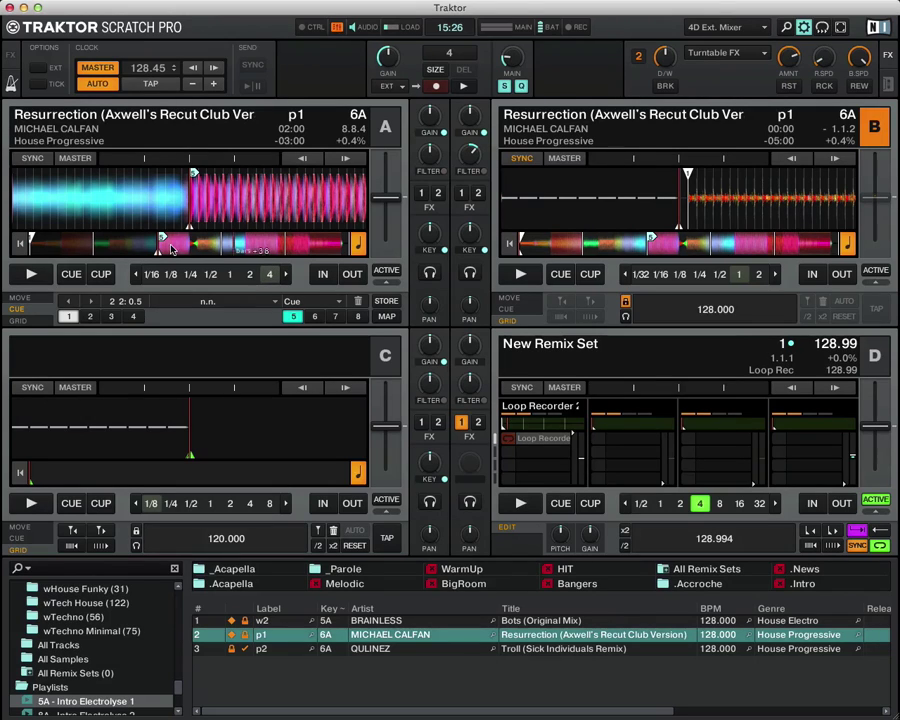
Step: Change the type of deck A's hotcue 5 to Load
left_click(67, 317)
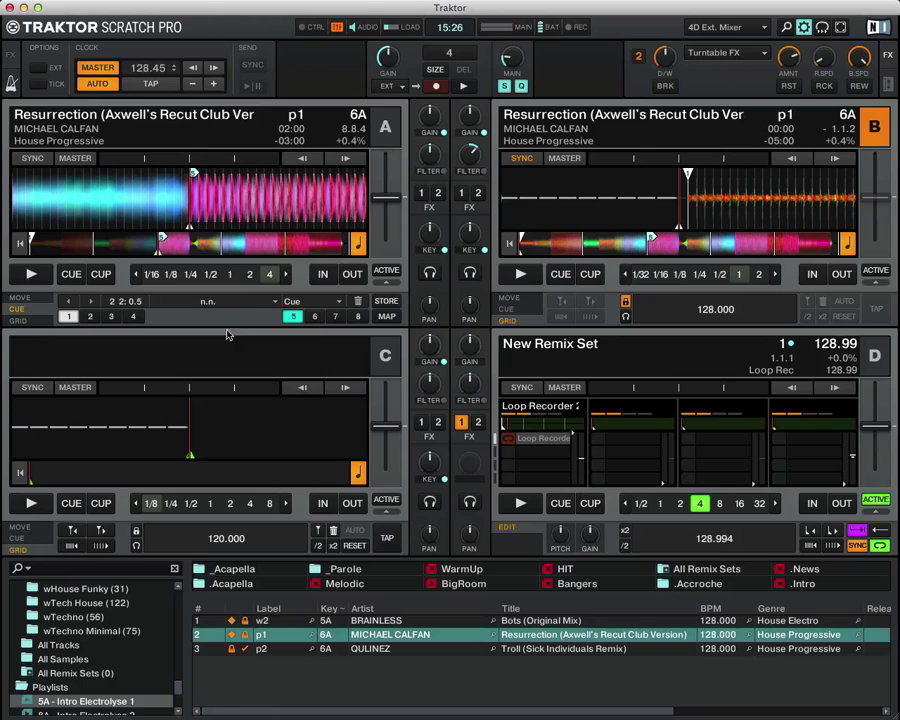
left_click(323, 305)
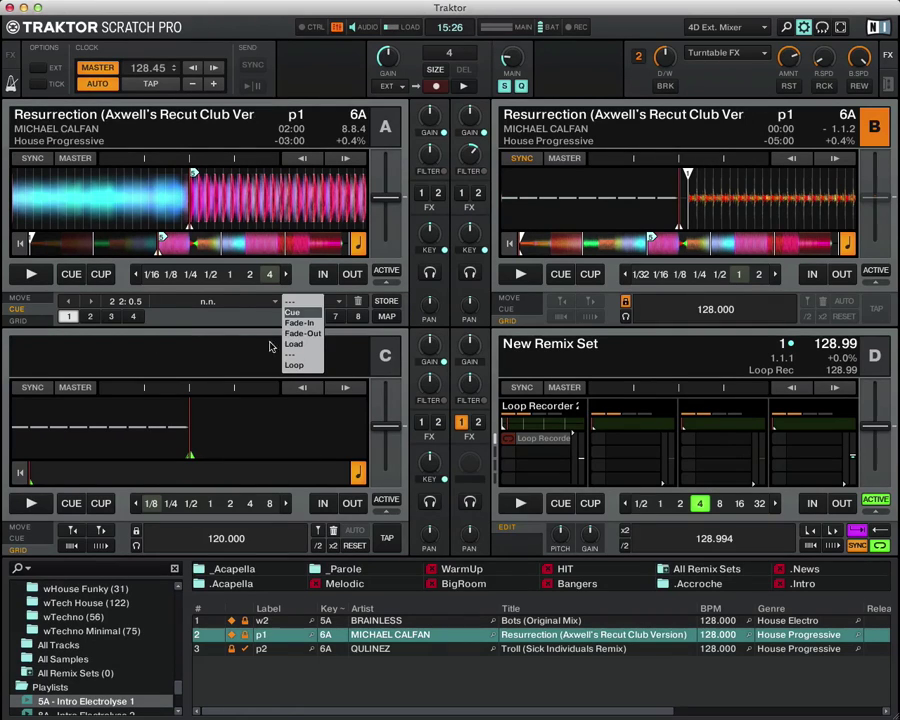
left_click(295, 344)
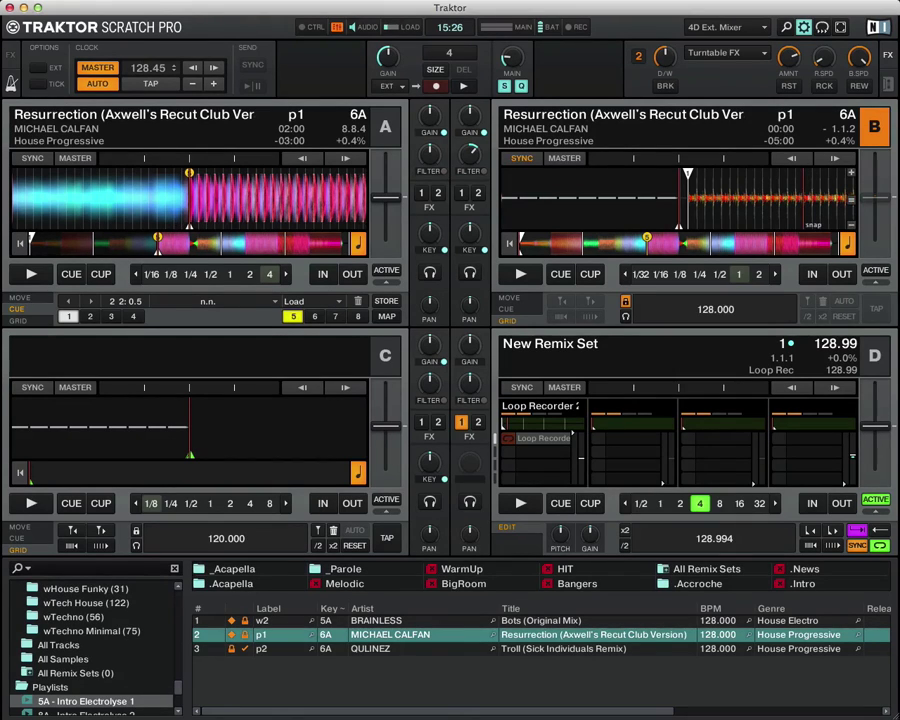
Step: Load Troll (Sick Individuals Remix) and Resurrection in turn onto deck A, and jump deck A near the load marker
left_click(804, 27)
left_click_drag(800, 140, 685, 73)
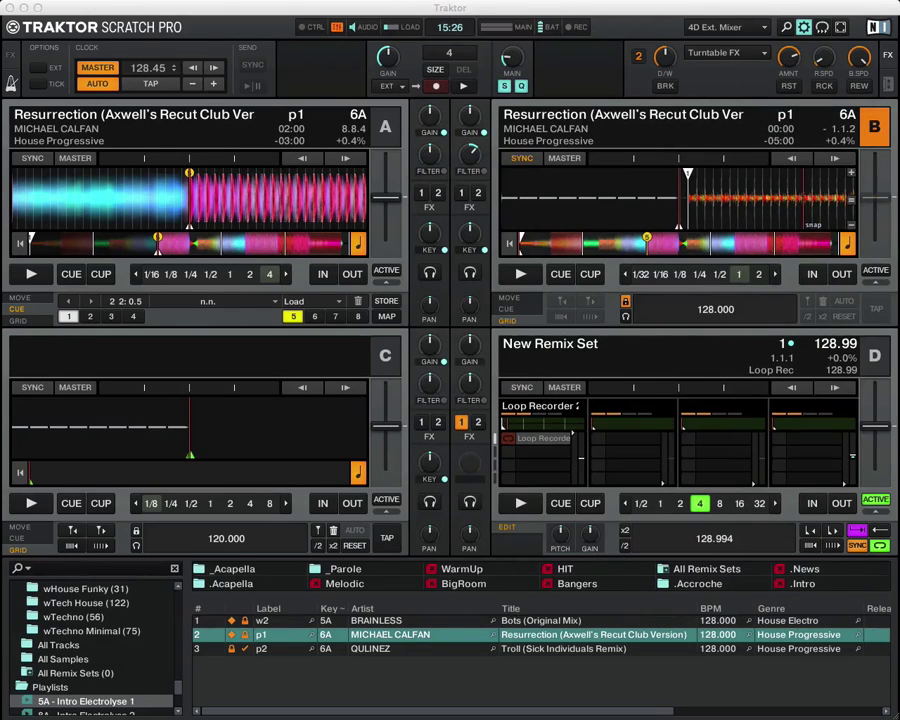
left_click_drag(414, 648, 307, 198)
left_click(430, 636)
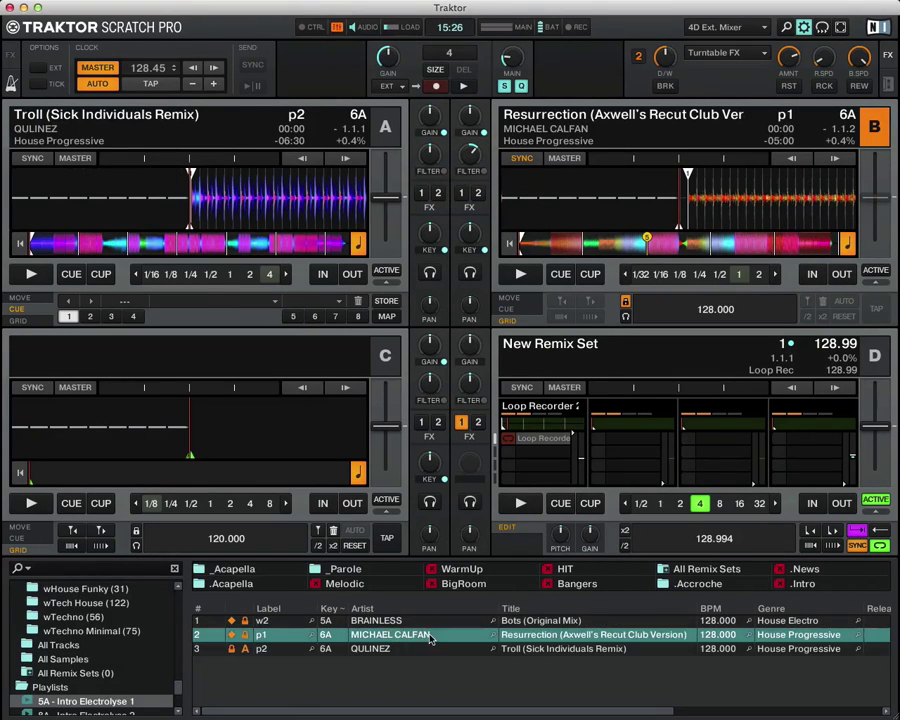
left_click_drag(430, 638, 272, 210)
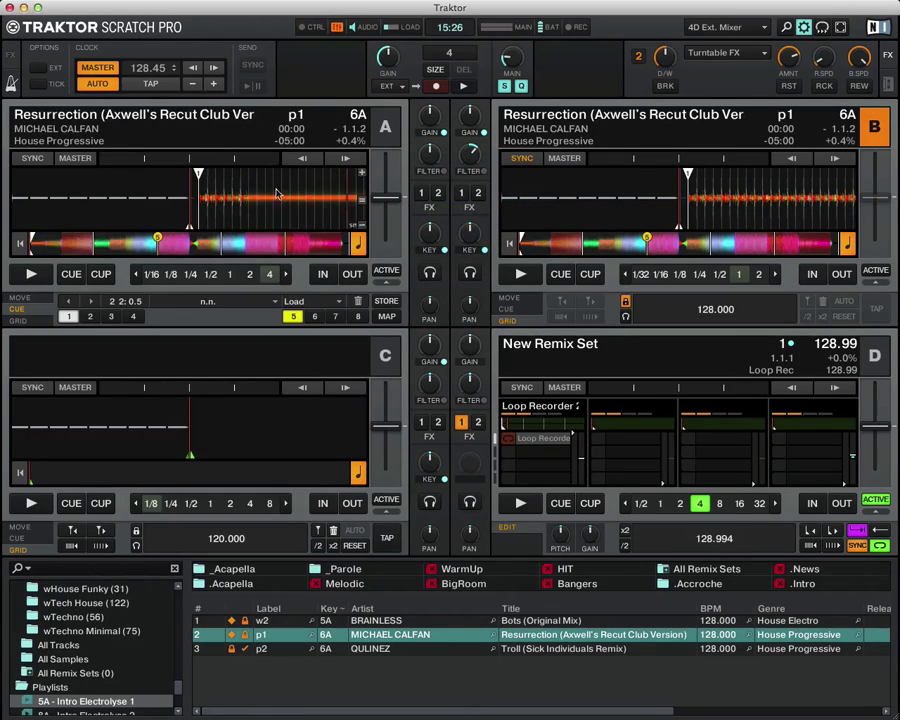
left_click(157, 250)
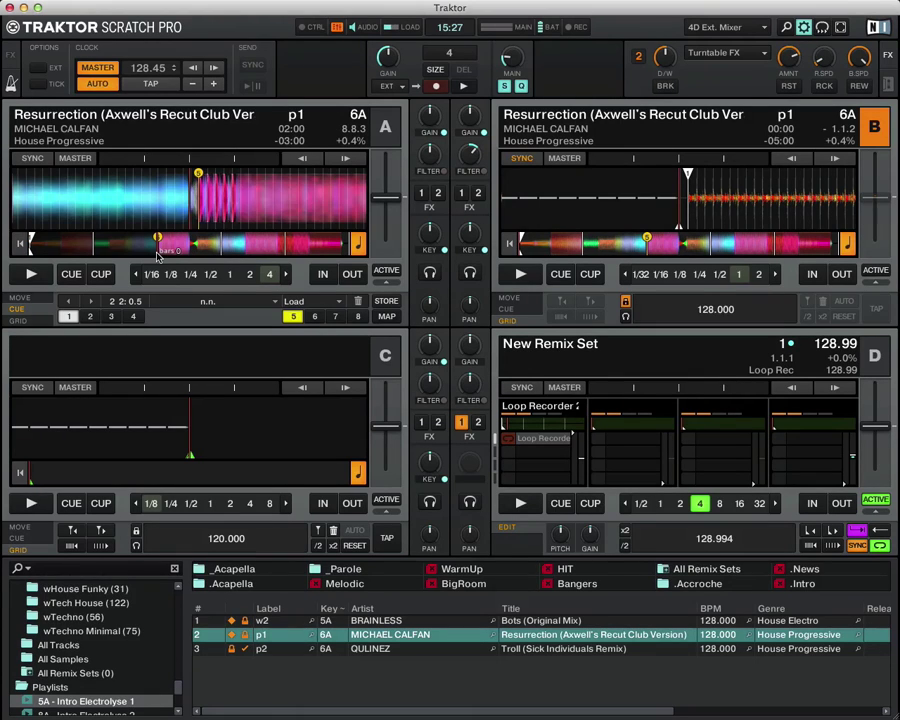
Step: Load Bots (Original Mix) onto decks B and A, and reload Resurrection onto deck A to test its load marker
left_click_drag(380, 620, 641, 219)
left_click_drag(402, 622, 291, 205)
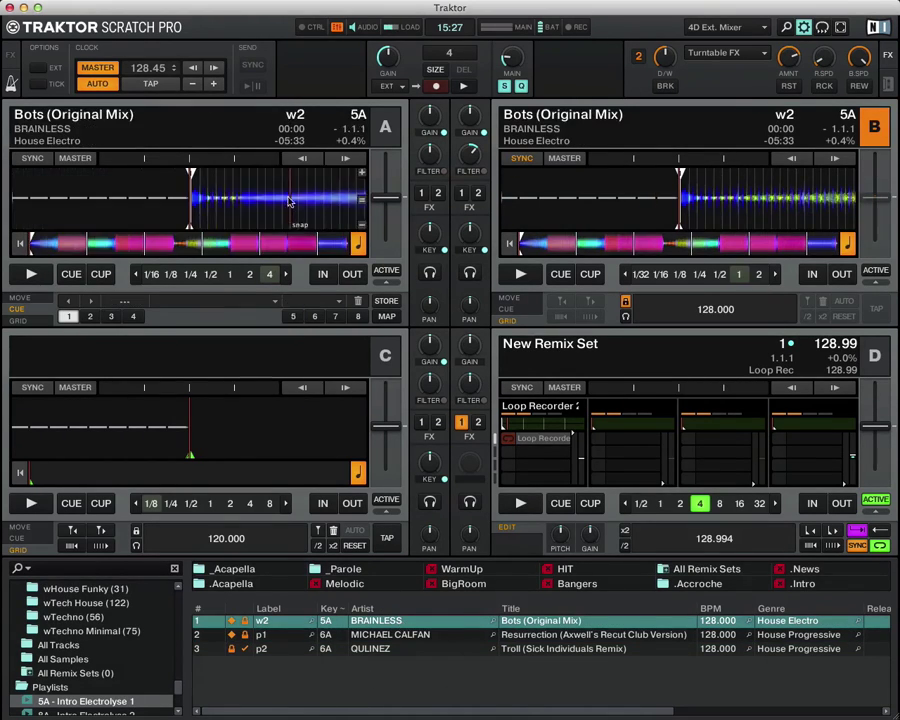
left_click_drag(395, 635, 240, 235)
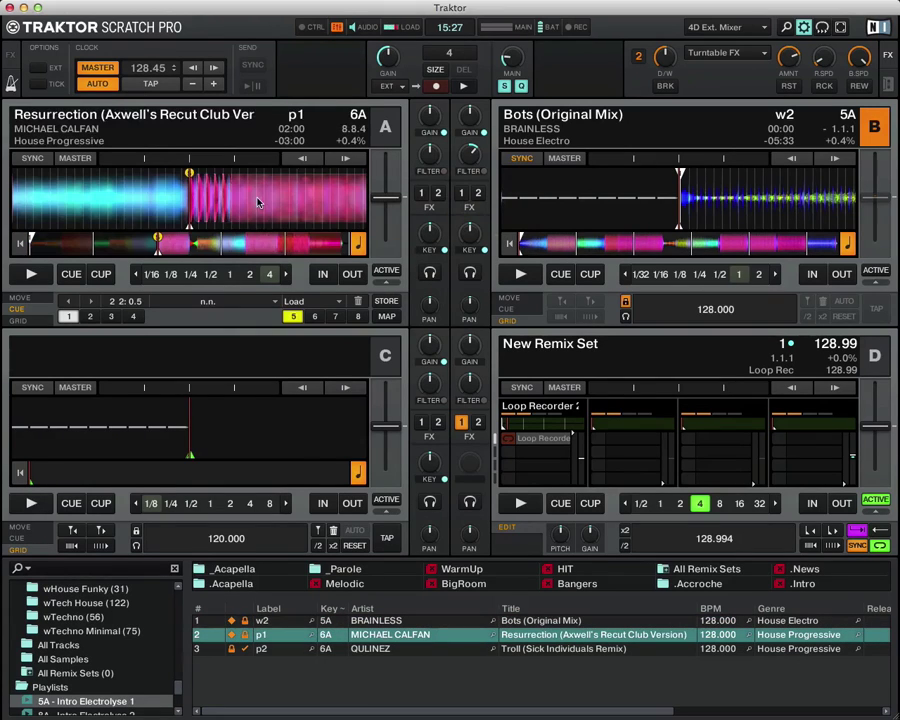